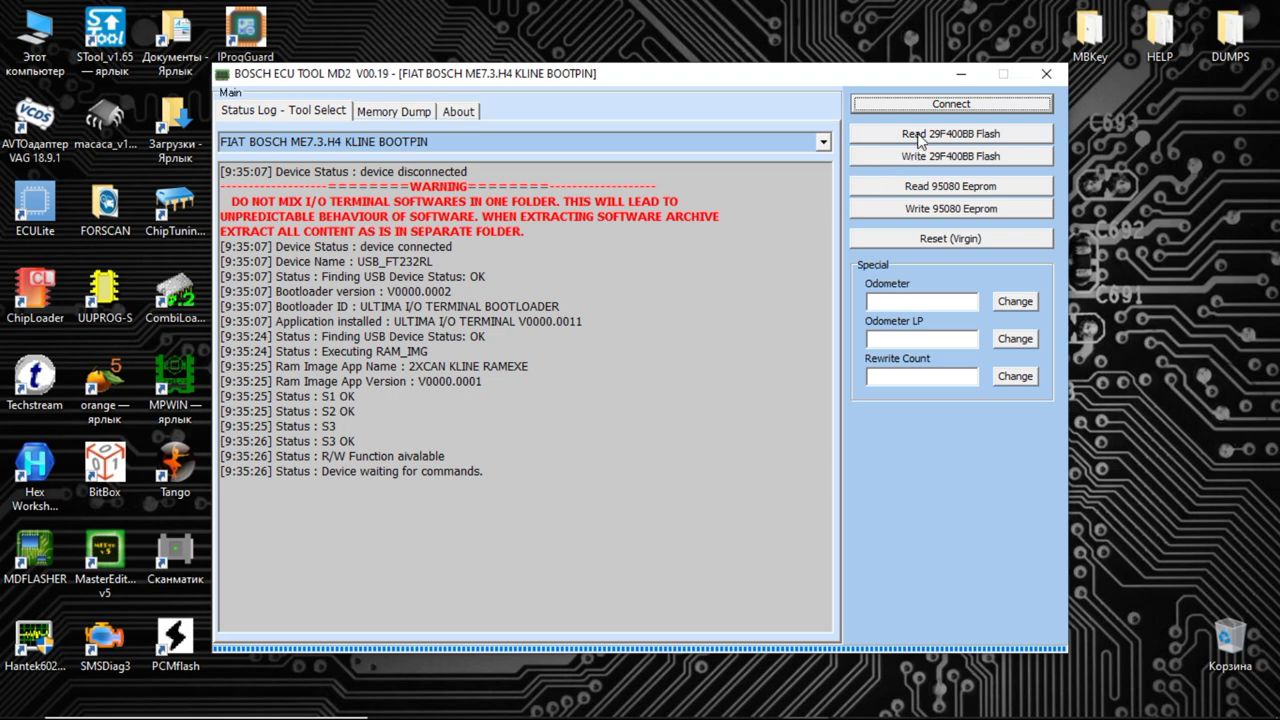
Read the 29F400BB flash from the connected ECU and view the memory dump from its beginning.
{"action": "left_click", "coordinate": [920, 137]}
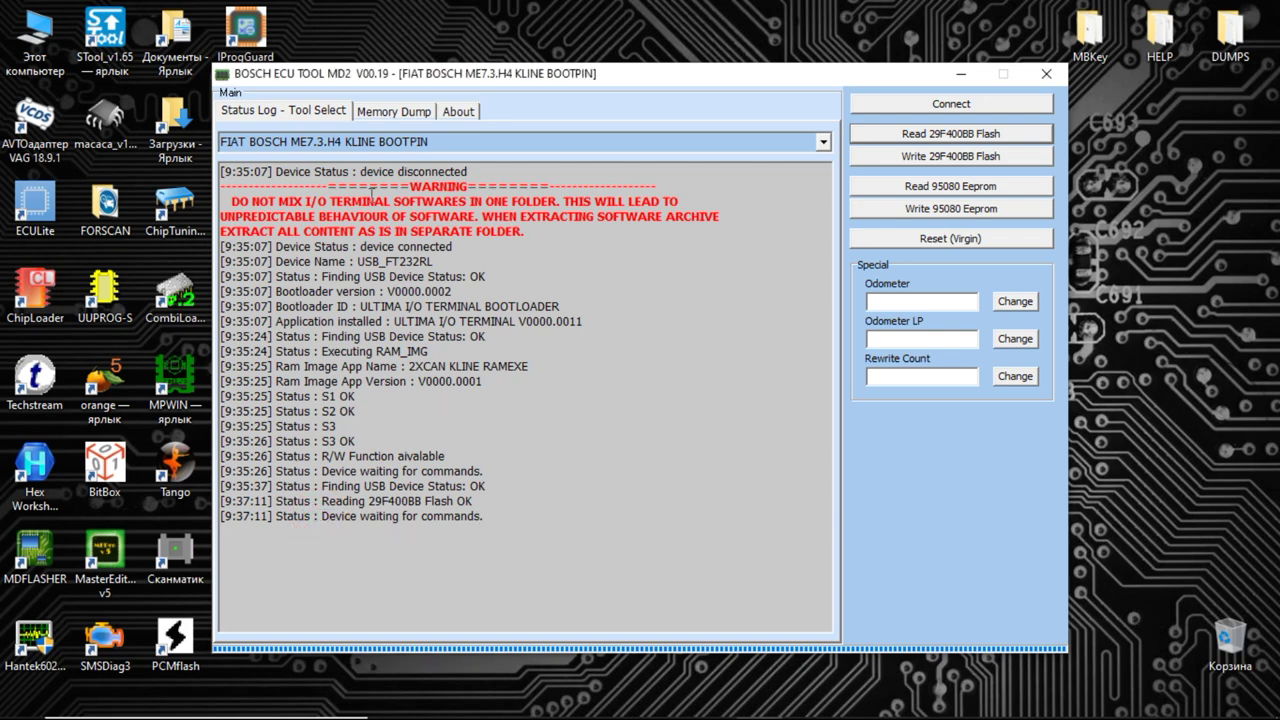
{"action": "left_click", "coordinate": [393, 112]}
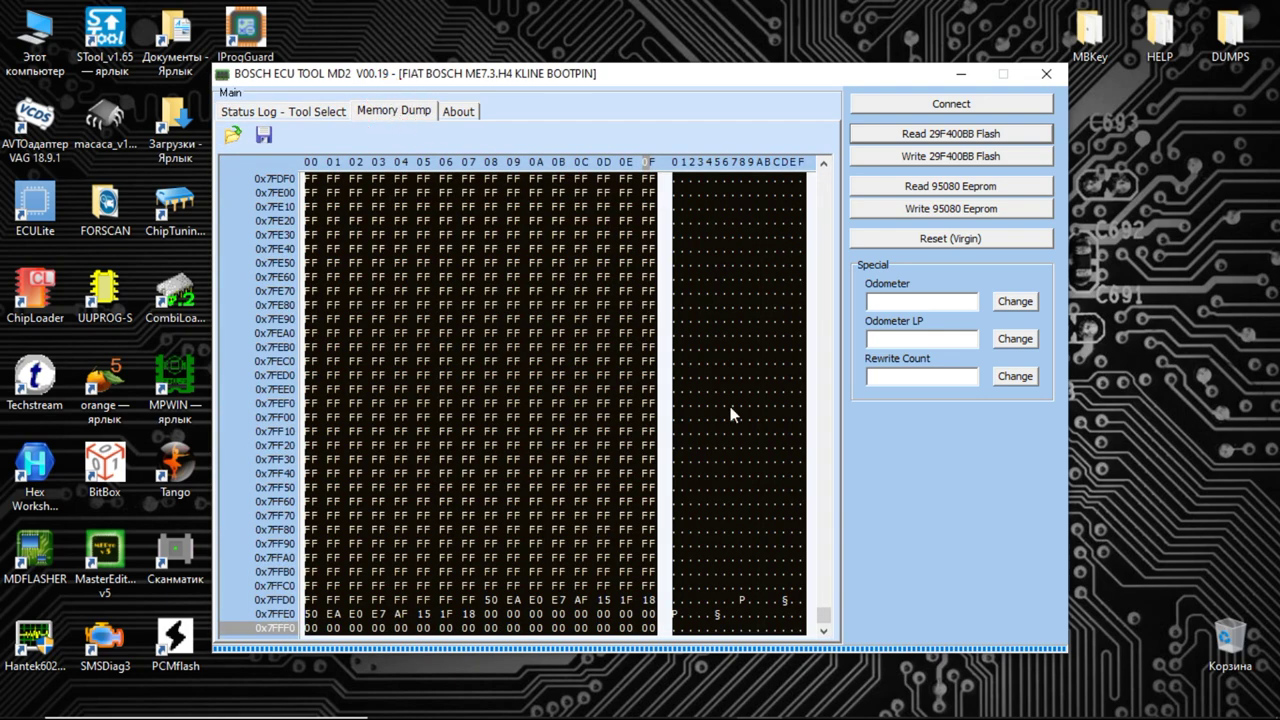
{"action": "left_click_drag", "start_coordinate": [826, 622], "coordinate": [826, 174]}
Save the flash dump as FLASH_ORI_OLD.bin in the desktop folder LANCIA\OLD.
{"action": "left_click", "coordinate": [260, 135]}
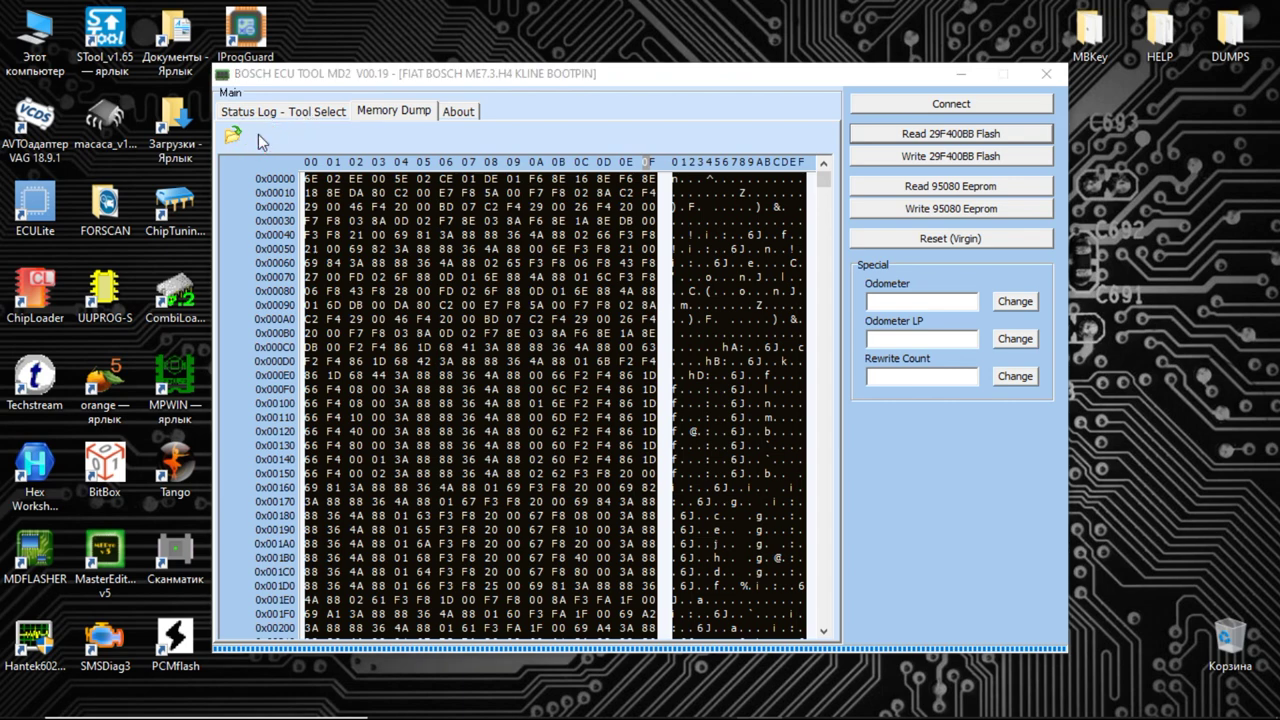
{"action": "left_click", "coordinate": [479, 218]}
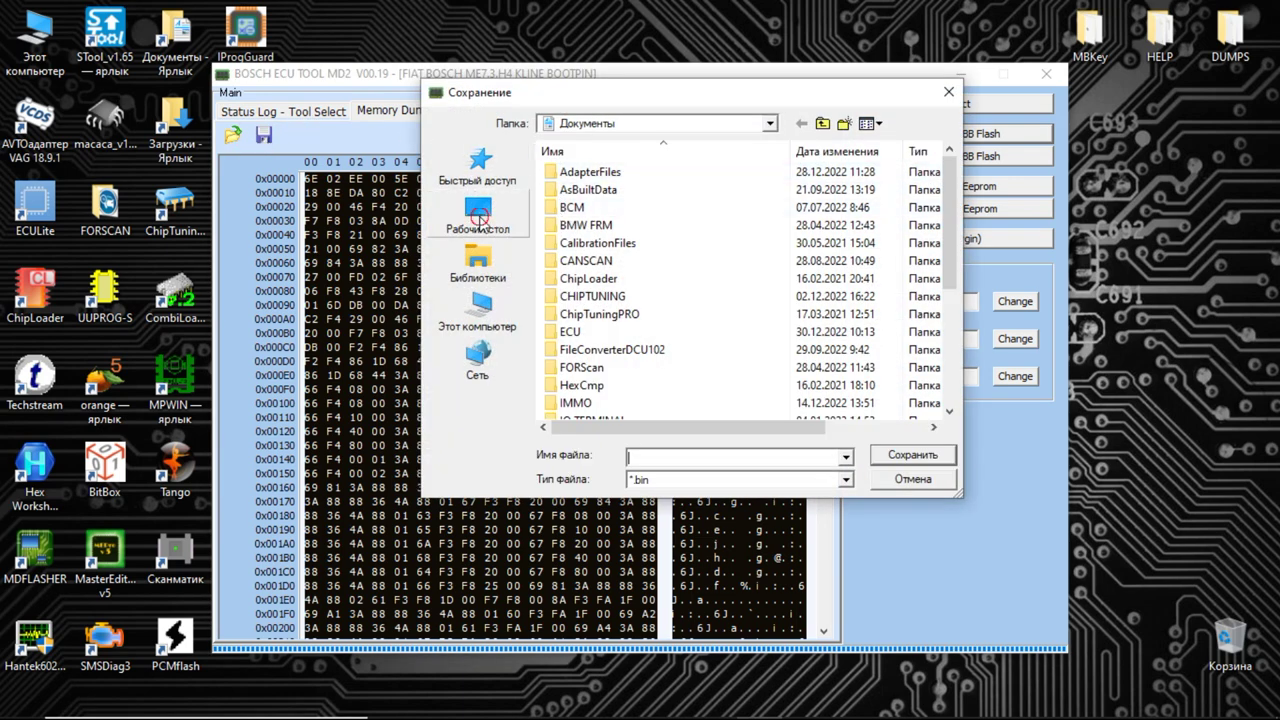
{"action": "left_click", "coordinate": [588, 312]}
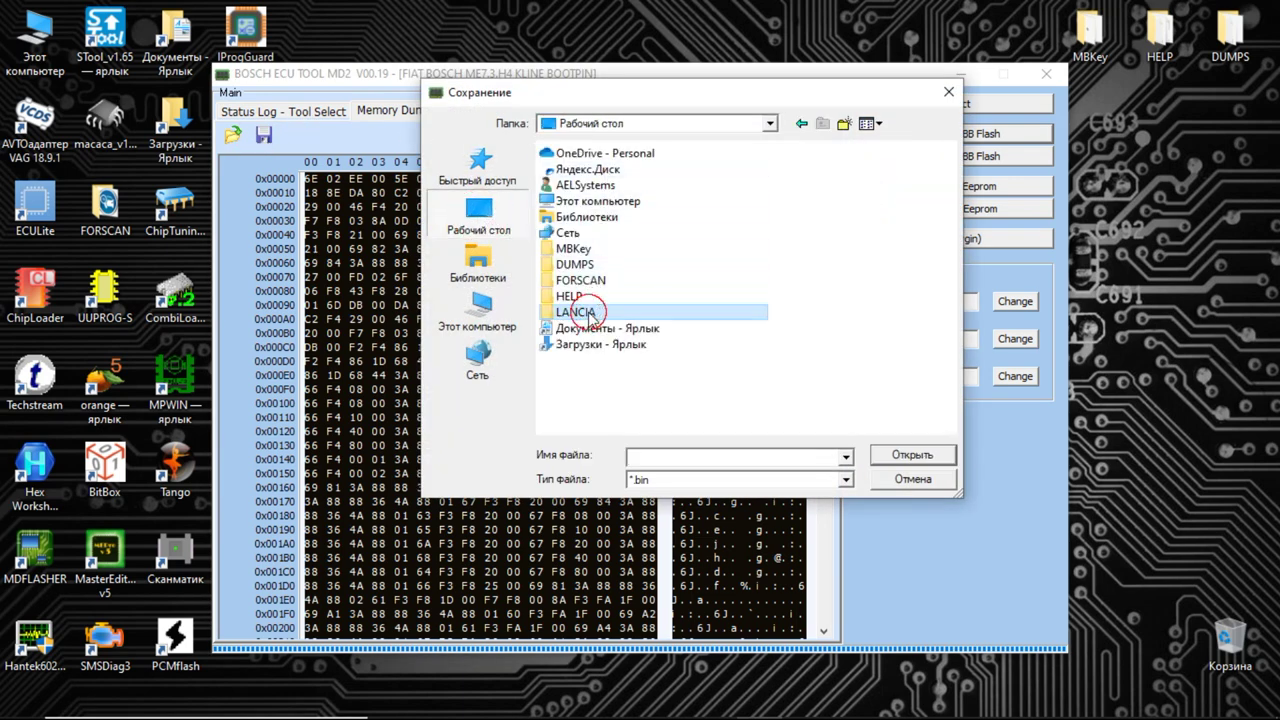
{"action": "double_click", "coordinate": [588, 312]}
{"action": "double_click", "coordinate": [584, 194]}
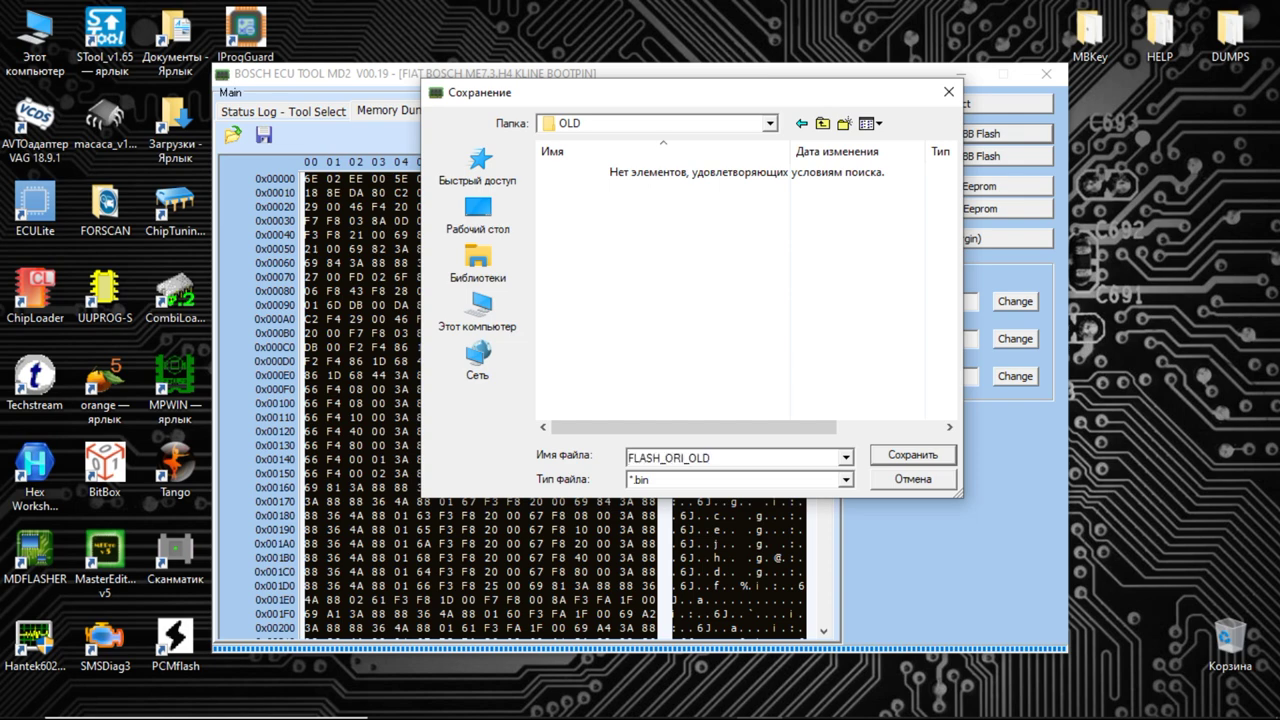
{"action": "left_click", "coordinate": [910, 455]}
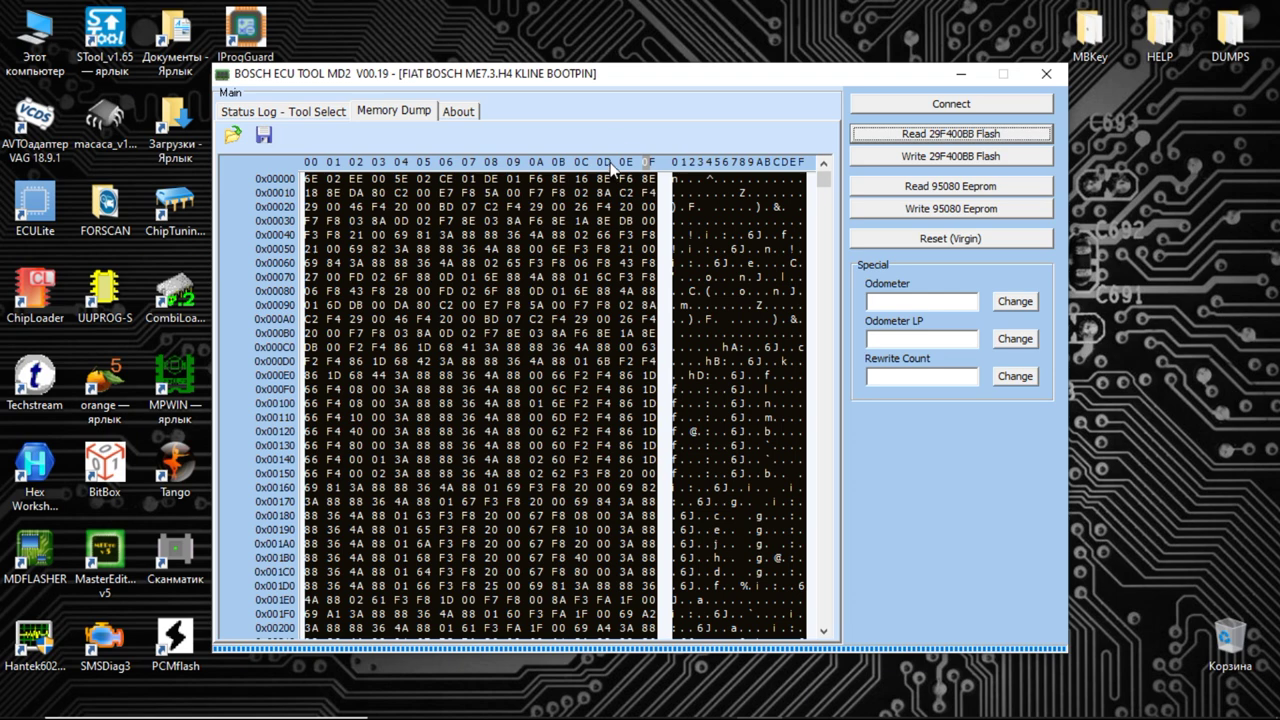
Read the 95080 EEPROM, check the logged odometer value, and view the EEPROM memory dump from its beginning.
{"action": "left_click", "coordinate": [288, 113]}
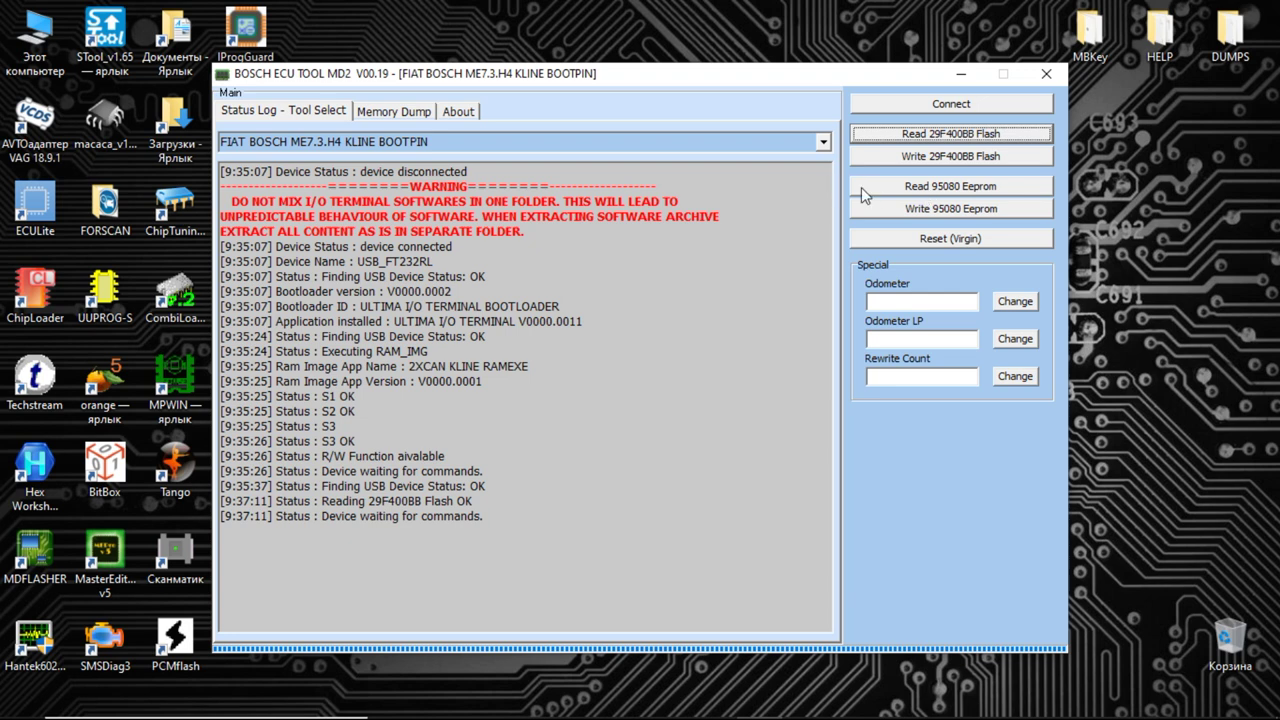
{"action": "left_click", "coordinate": [955, 190]}
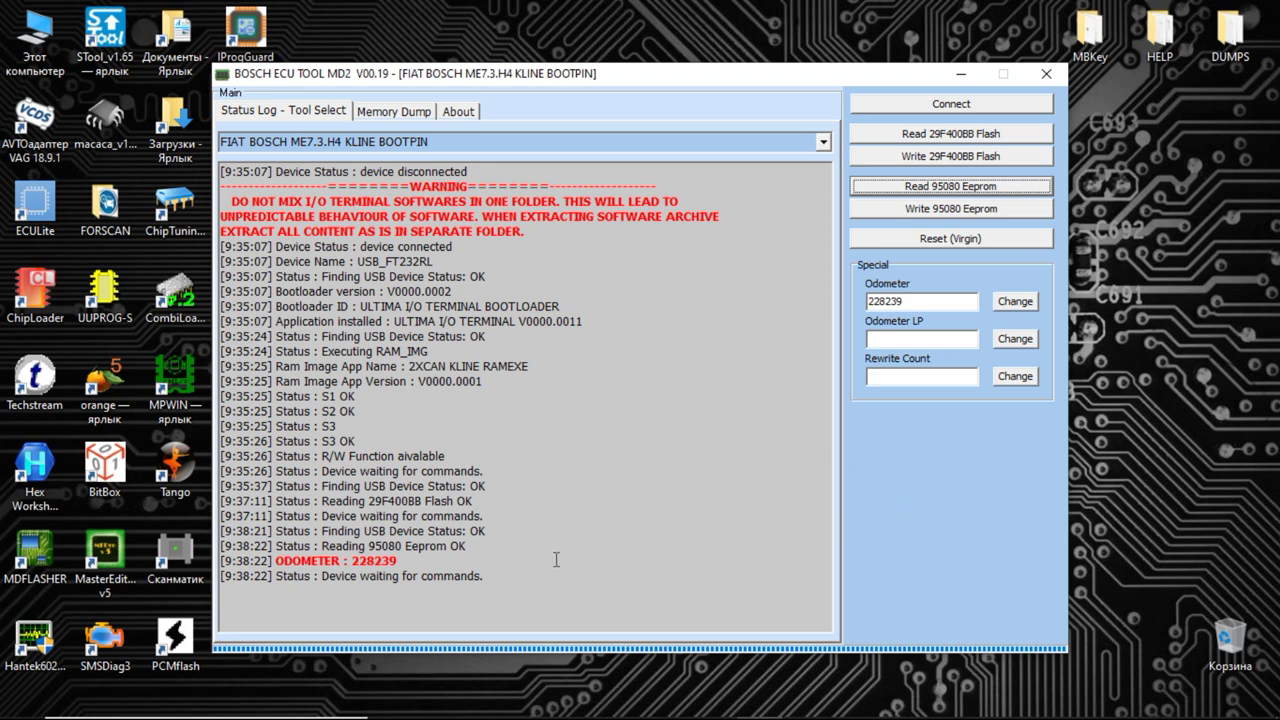
{"action": "left_click_drag", "start_coordinate": [351, 563], "coordinate": [402, 563]}
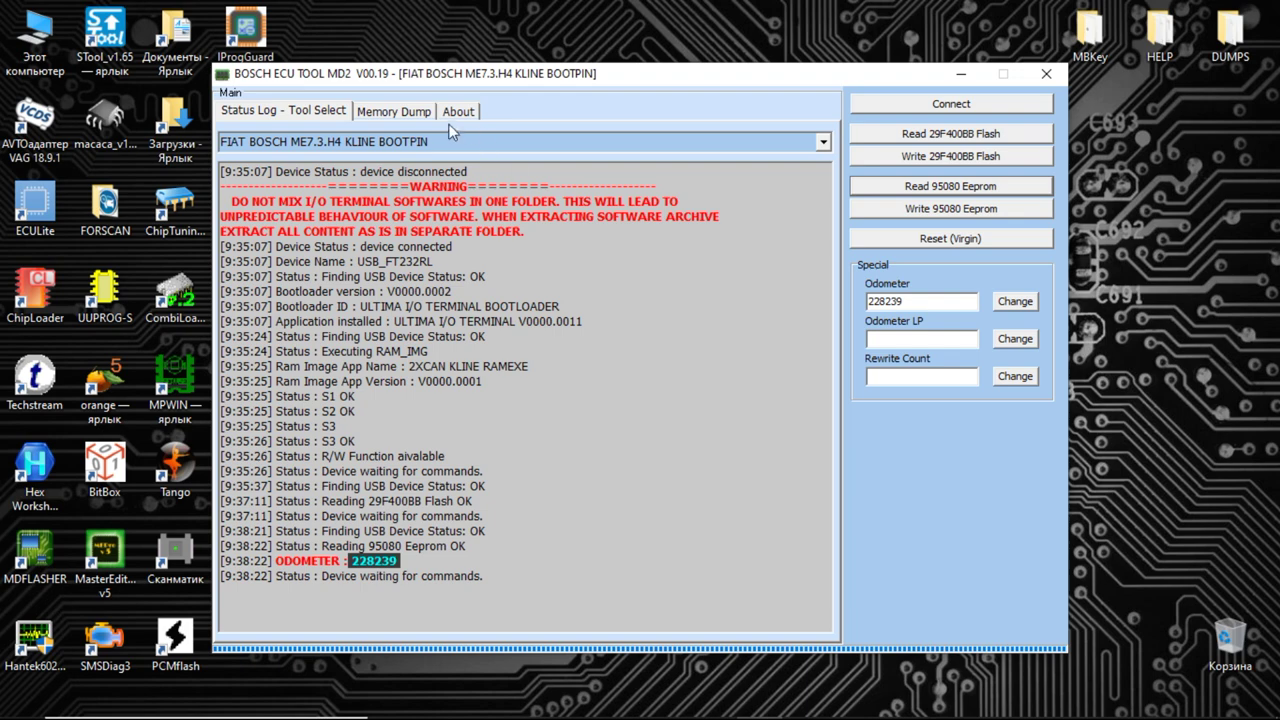
{"action": "left_click", "coordinate": [386, 114]}
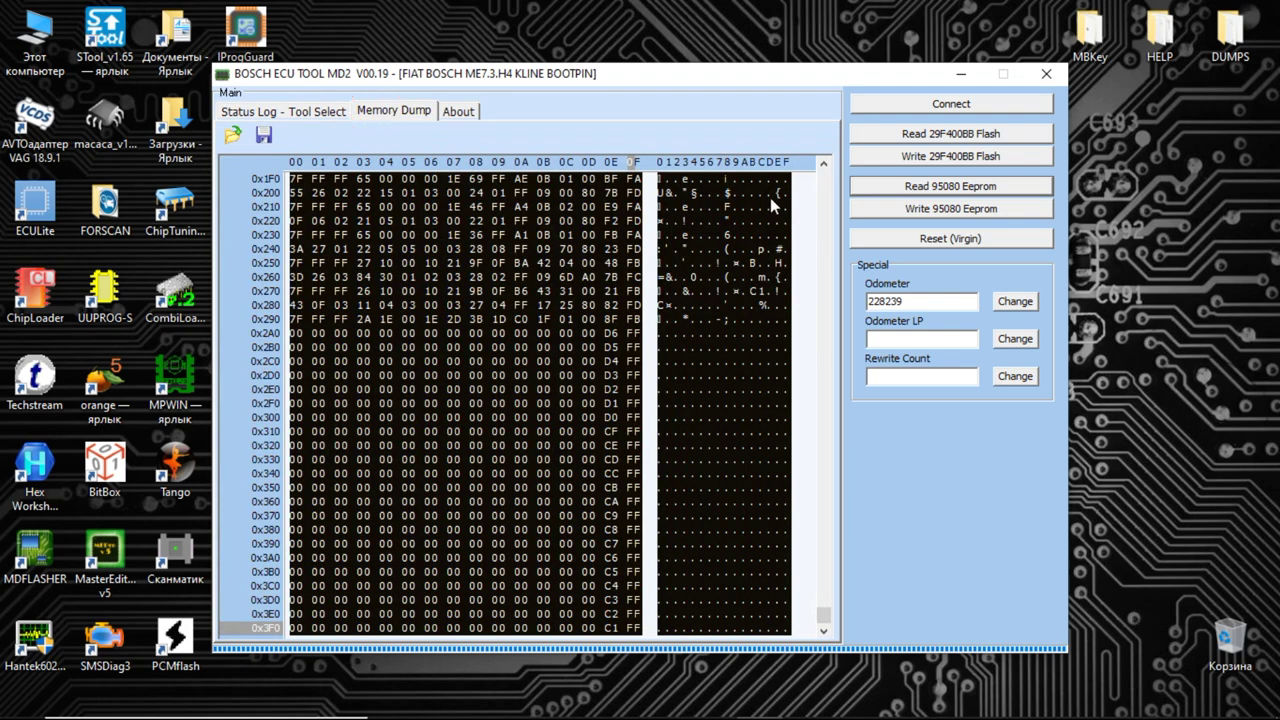
{"action": "left_click_drag", "start_coordinate": [823, 614], "coordinate": [846, 180]}
Save the EEPROM dump as EEPROM_ORI_OLD.bin in the OLD folder and return to the status log.
{"action": "left_click", "coordinate": [264, 135]}
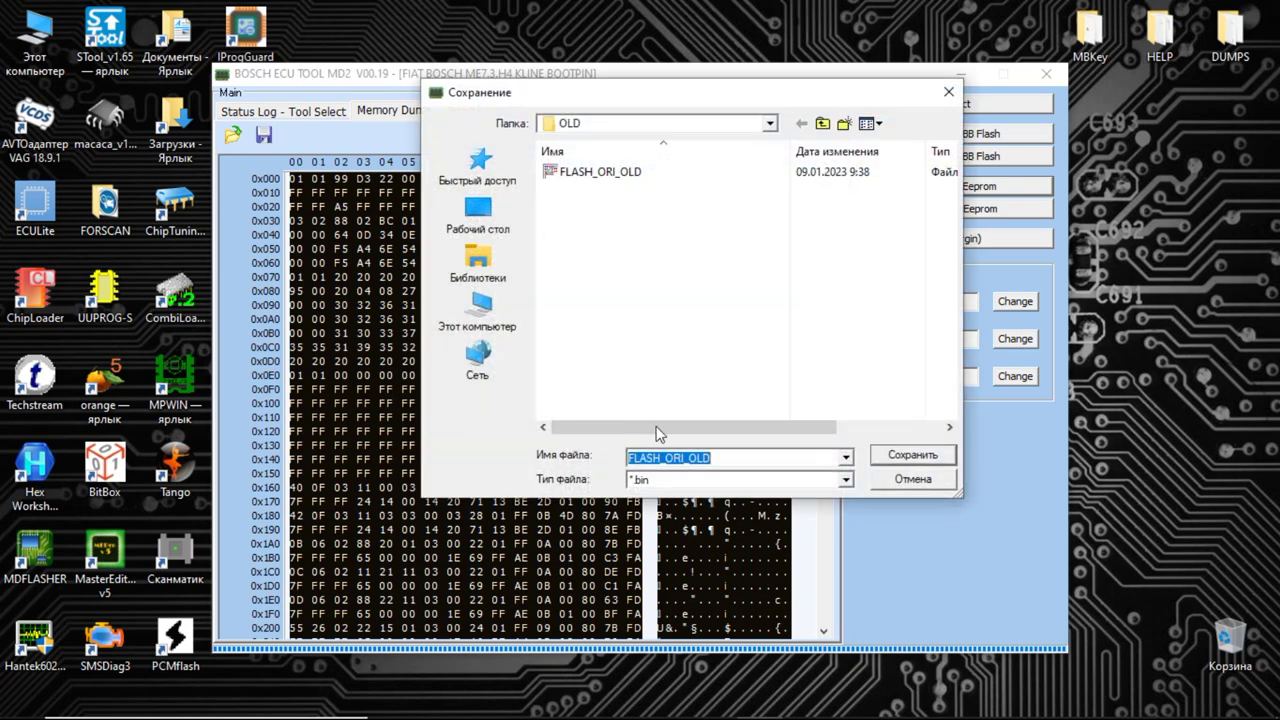
{"action": "left_click", "coordinate": [658, 458]}
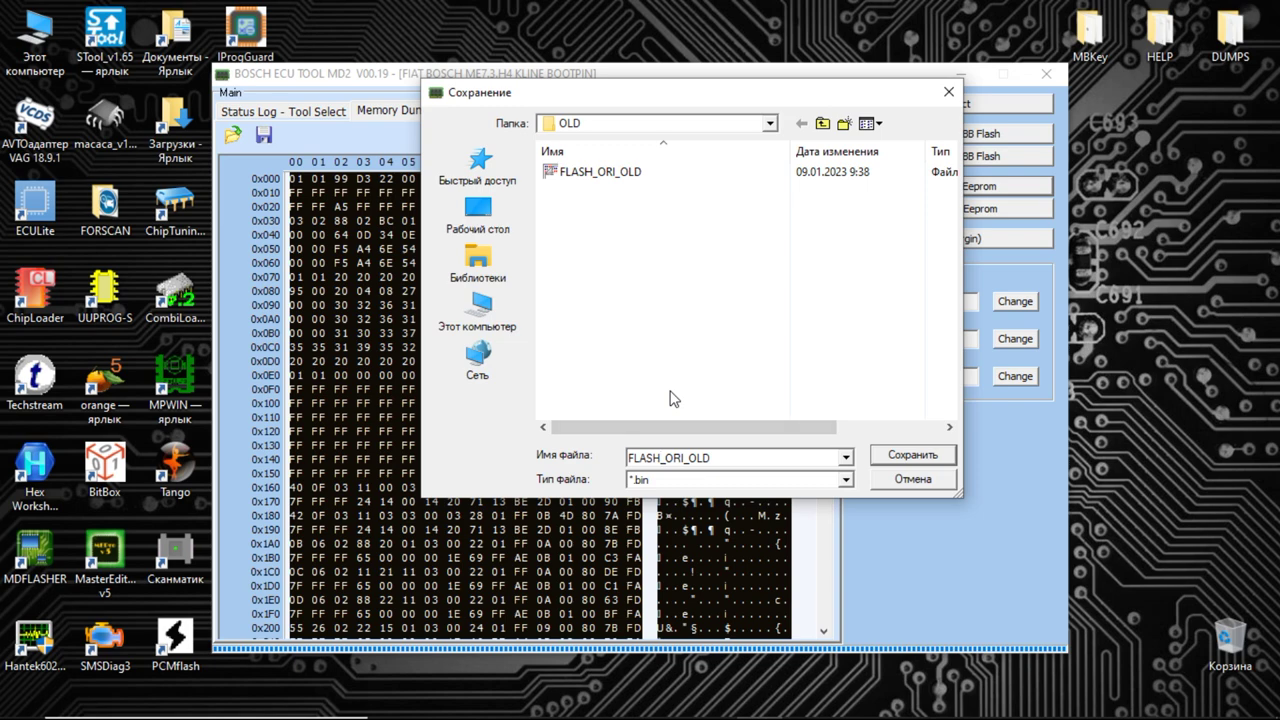
{"action": "key", "text": "BackSpace"}
{"action": "key", "text": "BackSpace"}
{"action": "key", "text": "BackSpace"}
{"action": "key", "text": "BackSpace"}
{"action": "key", "text": "BackSpace"}
{"action": "key", "text": "BackSpace"}
{"action": "type", "text": "EEPROM"}
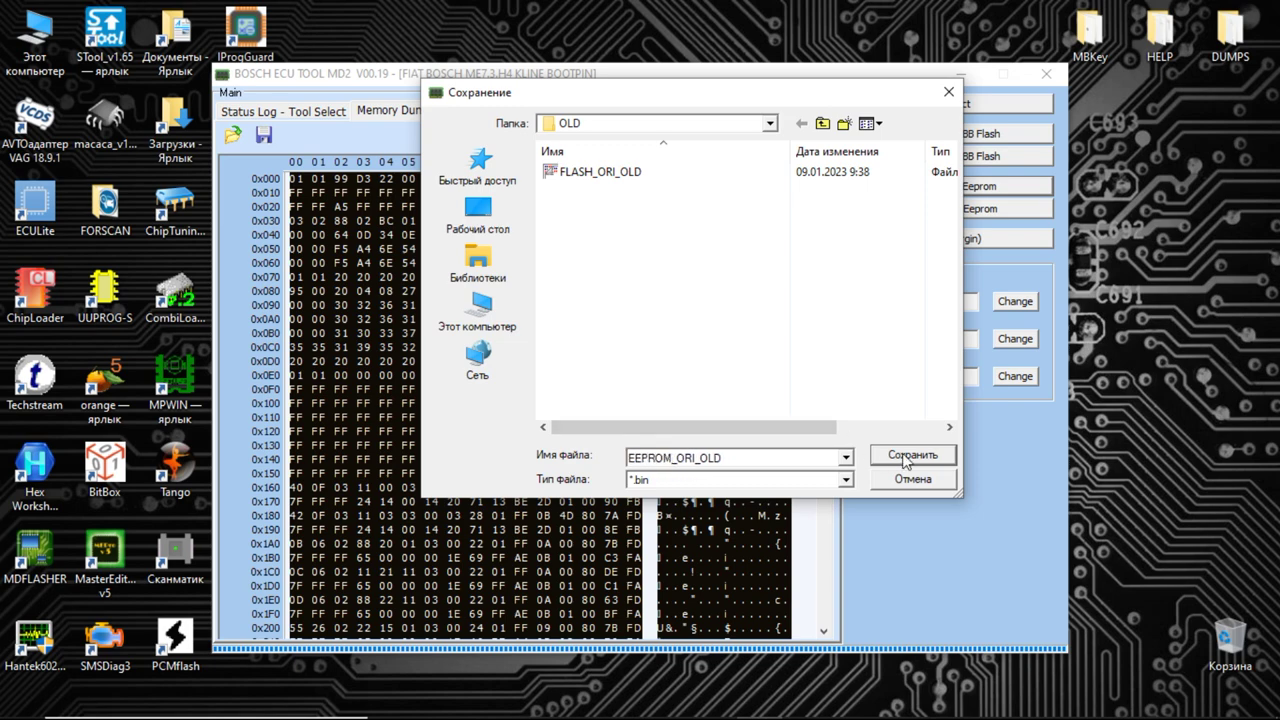
{"action": "left_click", "coordinate": [906, 457]}
{"action": "left_click", "coordinate": [310, 112]}
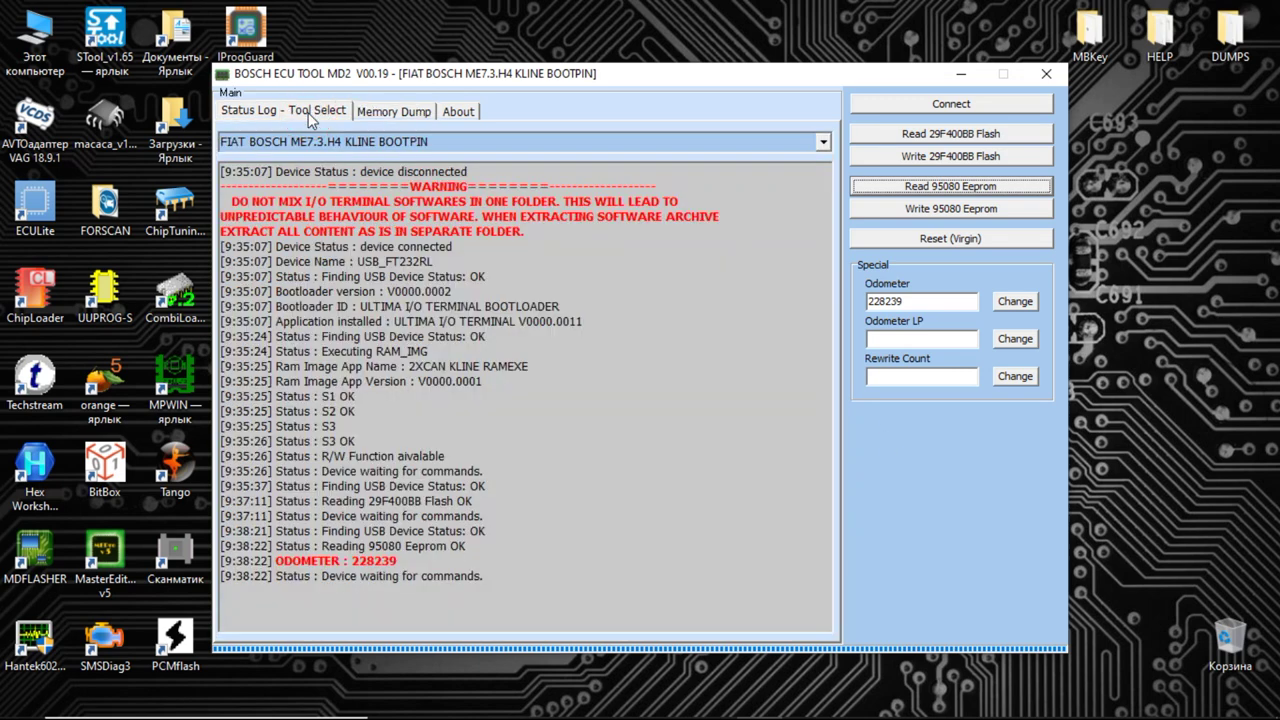
Open EEPROM_ORI_OLD from the desktop folder LANCIA\OLD in HexCmp, look through its contents, and close it.
{"action": "left_click_drag", "start_coordinate": [686, 82], "coordinate": [750, 92]}
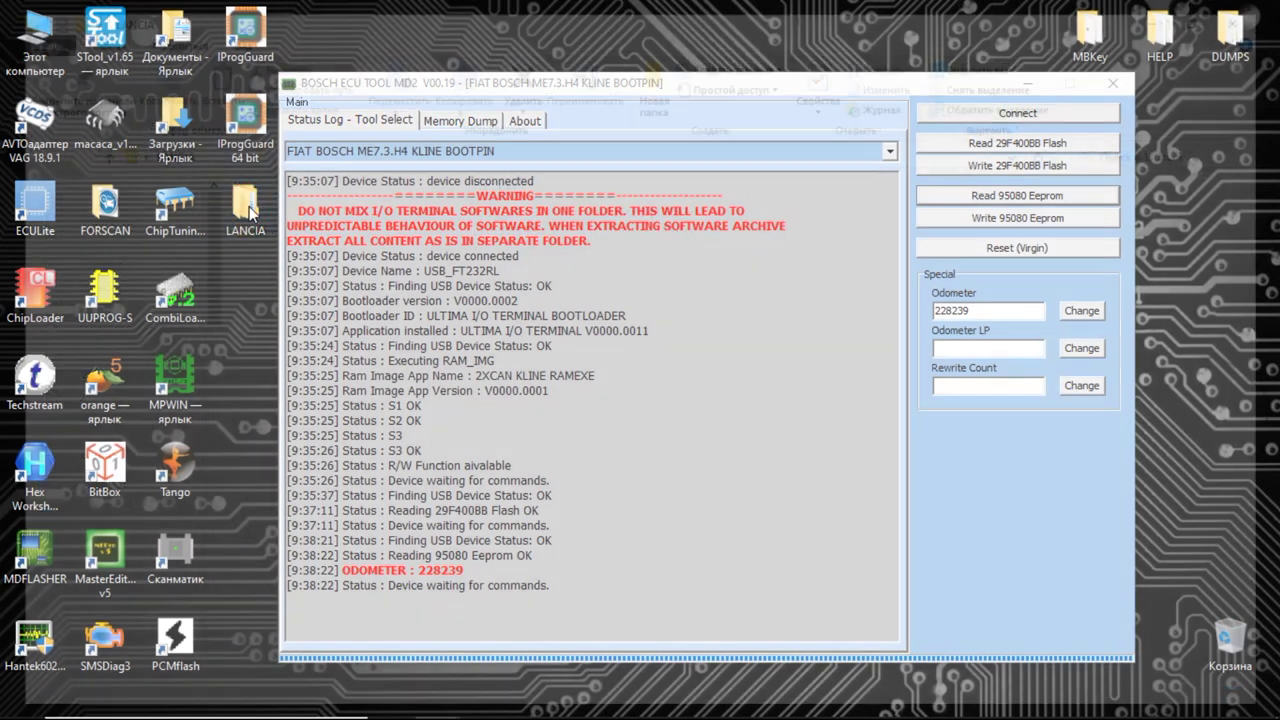
{"action": "double_click", "coordinate": [249, 206]}
{"action": "double_click", "coordinate": [257, 229]}
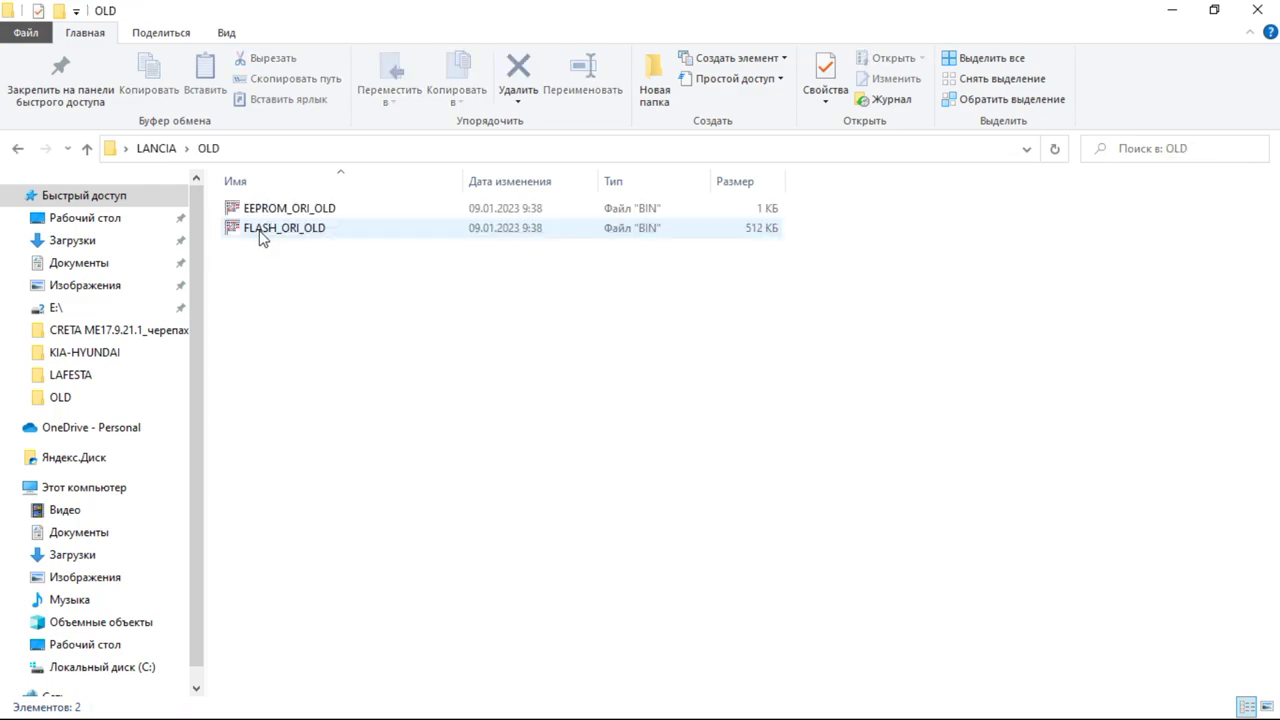
{"action": "left_click", "coordinate": [288, 210]}
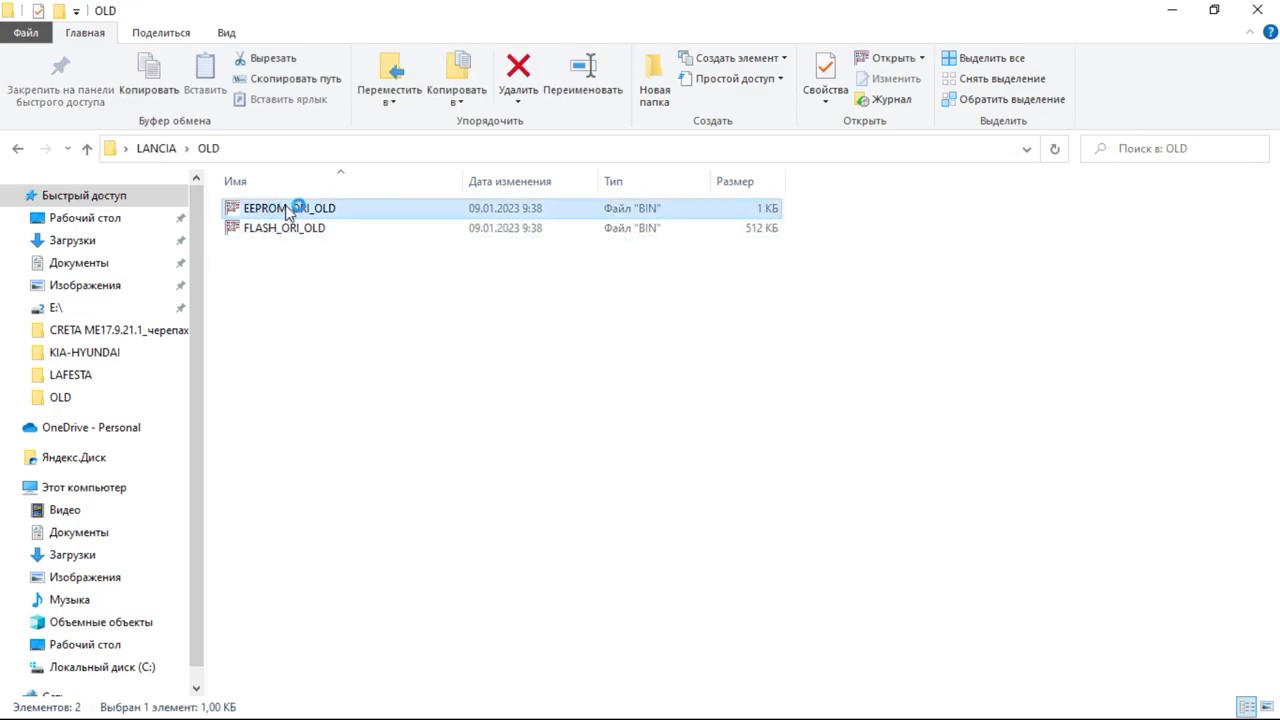
{"action": "scroll", "coordinate": [895, 248], "scroll_direction": "down", "scroll_amount": 20}
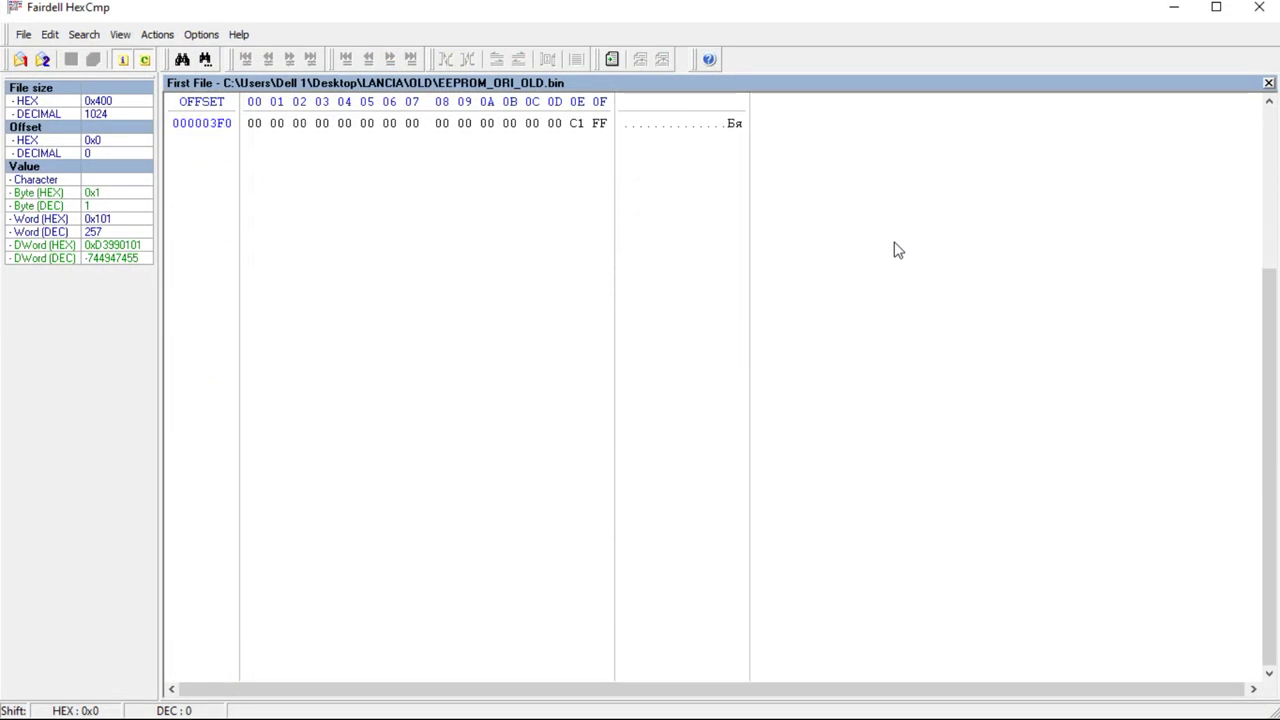
{"action": "scroll", "coordinate": [895, 248], "scroll_direction": "up", "scroll_amount": 20}
{"action": "left_click", "coordinate": [1260, 8]}
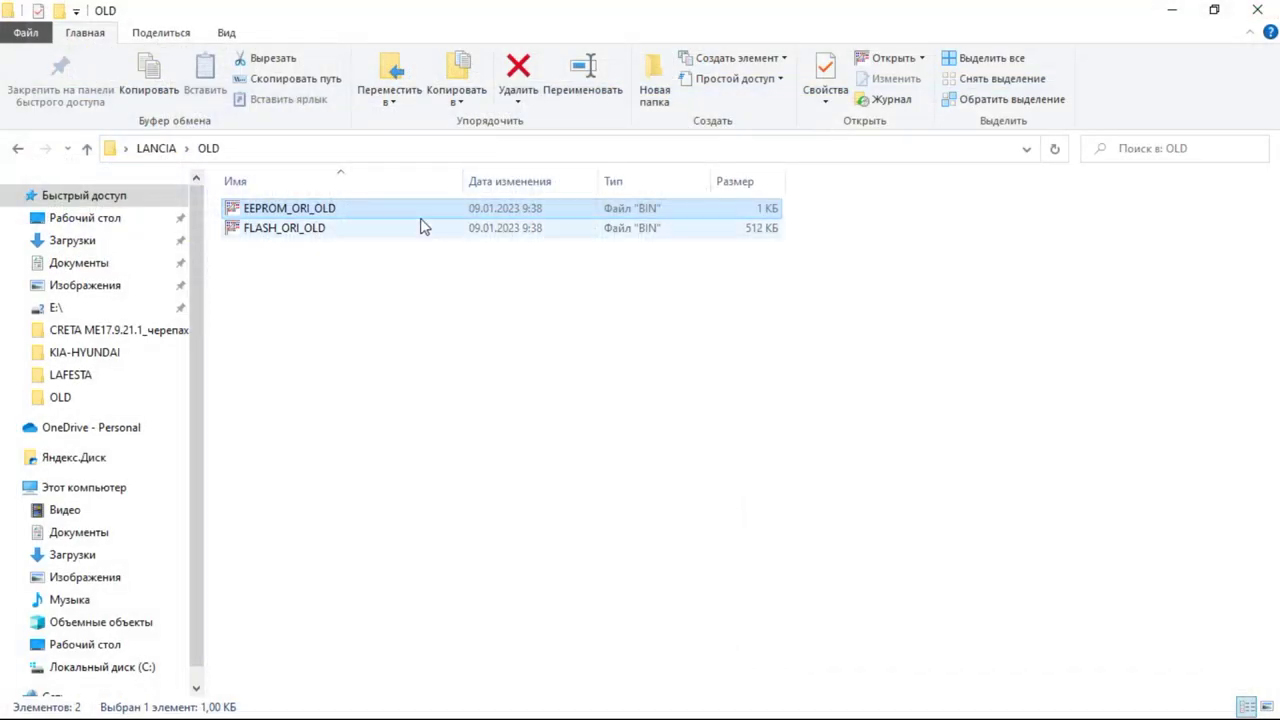
Inspect the contents of FLASH_ORI_OLD in HexCmp, then close the viewer and the OLD folder window.
{"action": "double_click", "coordinate": [322, 229]}
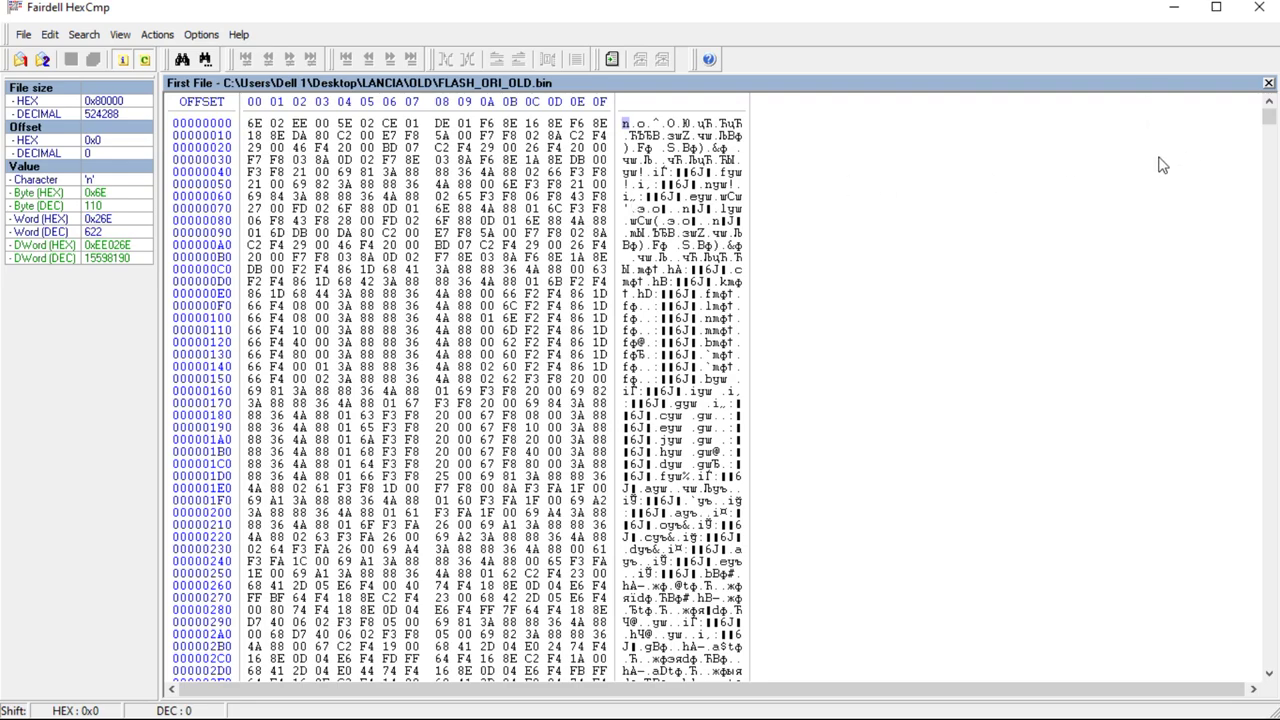
{"action": "left_click_drag", "start_coordinate": [1267, 118], "coordinate": [1255, 390]}
{"action": "left_click", "coordinate": [1259, 7]}
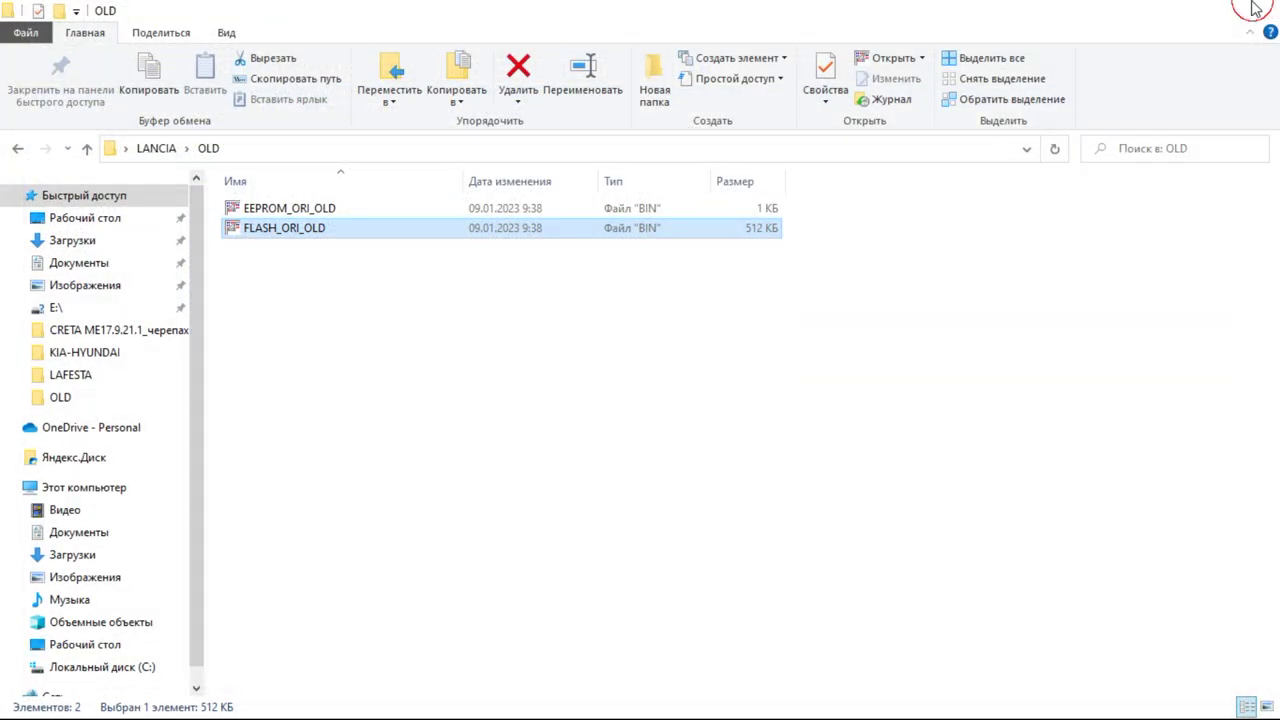
{"action": "left_click", "coordinate": [1257, 8]}
Connect to the ECU with the FIAT BOSCH ME7.3.H4 KLINE BOOTPIN profile, read its 29F400BB flash, and view the dump.
{"action": "left_click_drag", "start_coordinate": [647, 83], "coordinate": [657, 80]}
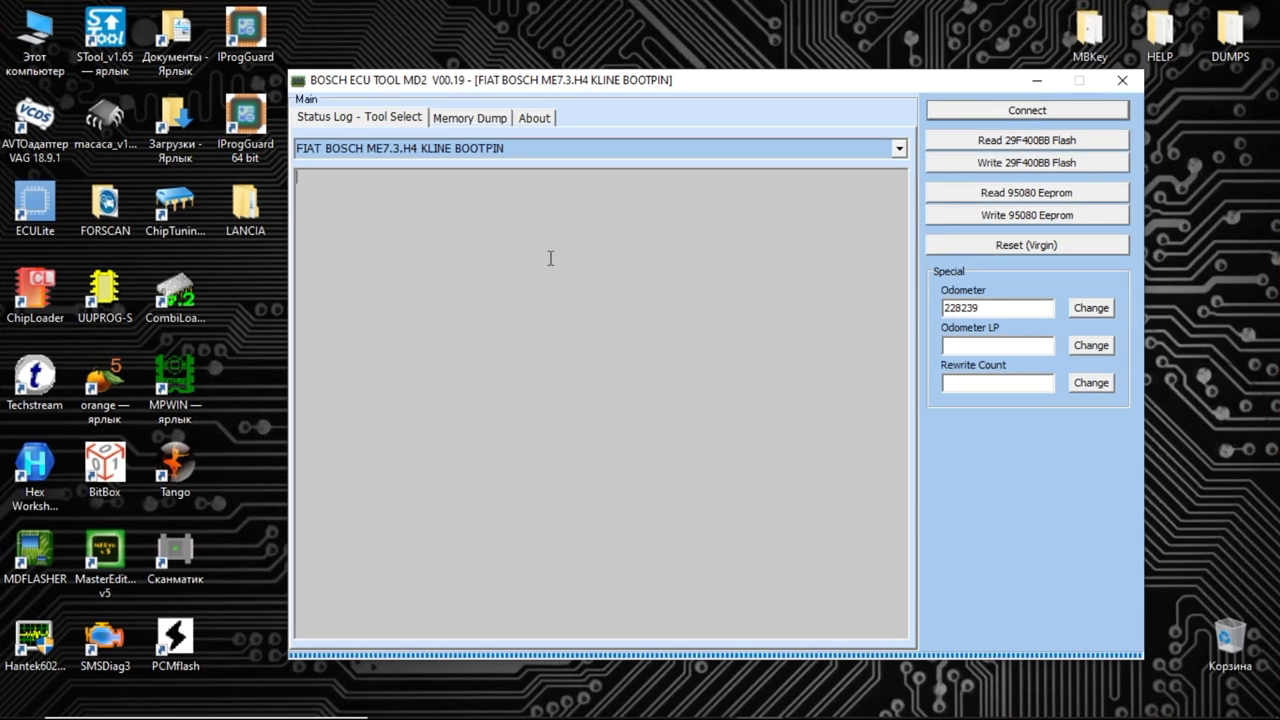
{"action": "left_click", "coordinate": [989, 111]}
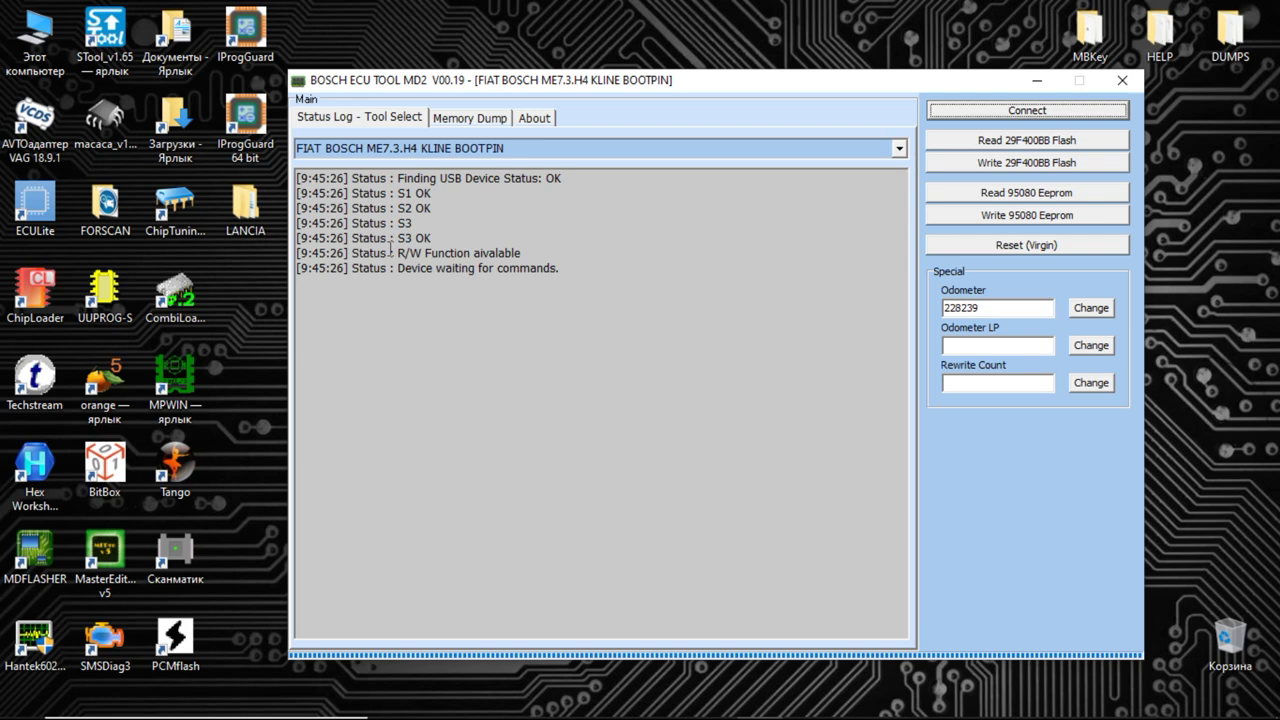
{"action": "left_click_drag", "start_coordinate": [391, 249], "coordinate": [507, 312]}
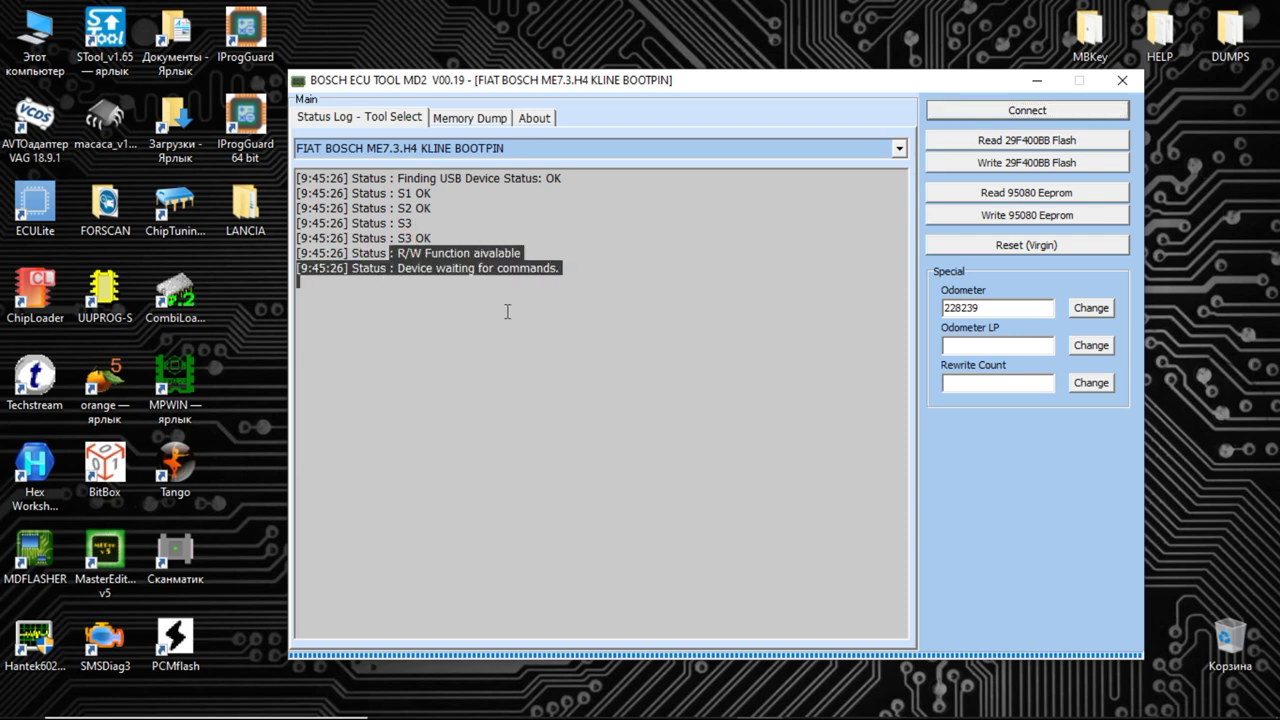
{"action": "left_click", "coordinate": [989, 141]}
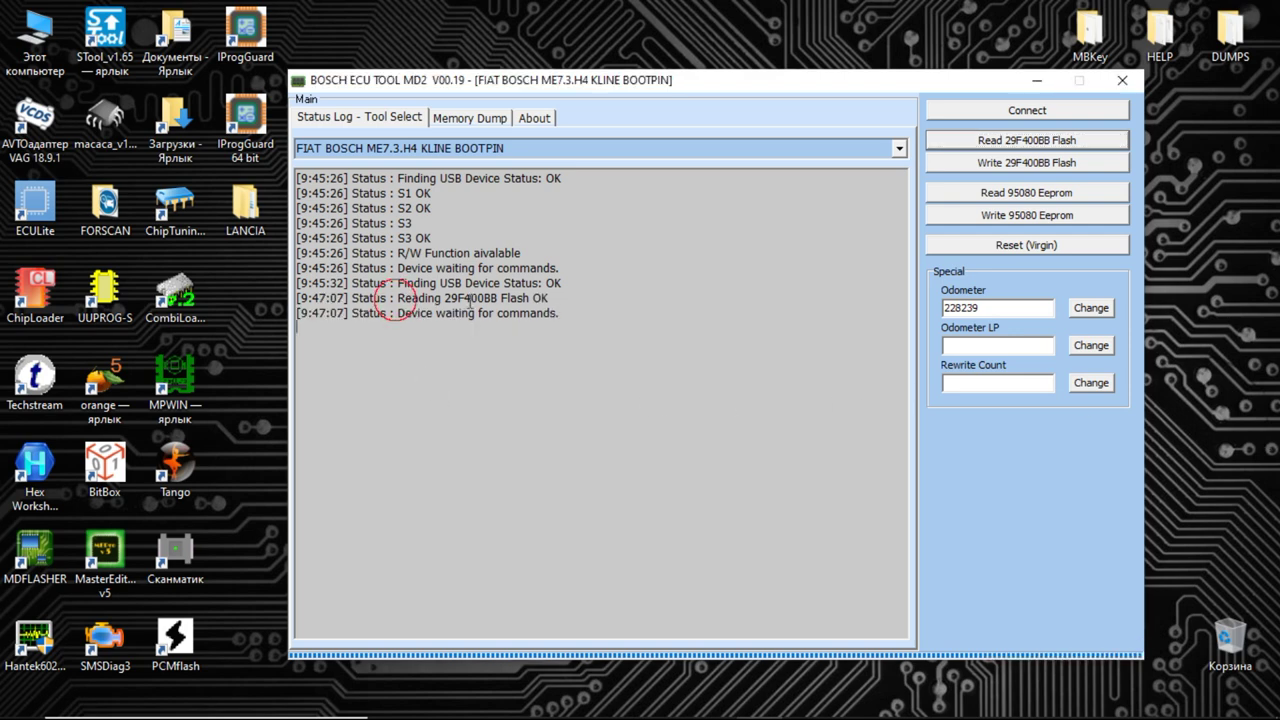
{"action": "left_click", "coordinate": [468, 120]}
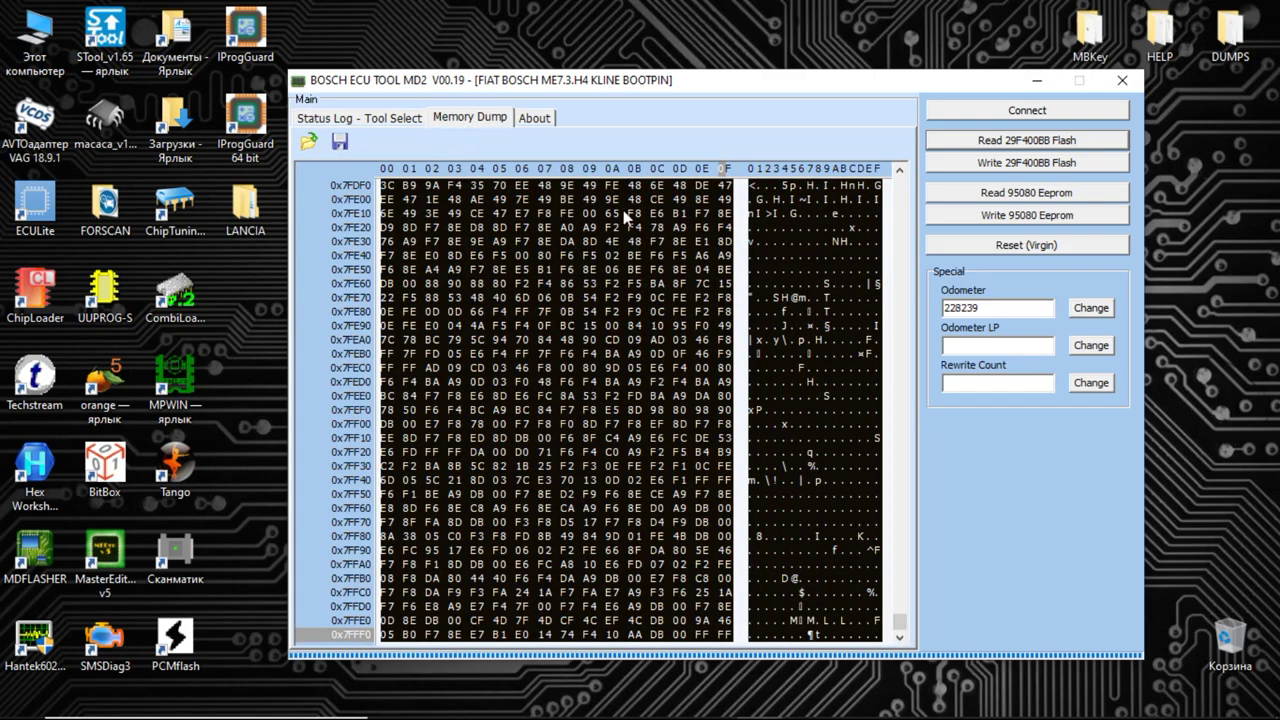
{"action": "left_click_drag", "start_coordinate": [899, 630], "coordinate": [909, 638]}
Save the flash dump as FLASH_ORI_NEW.bin in the desktop folder LANCIA\NEW.
{"action": "left_click", "coordinate": [341, 142]}
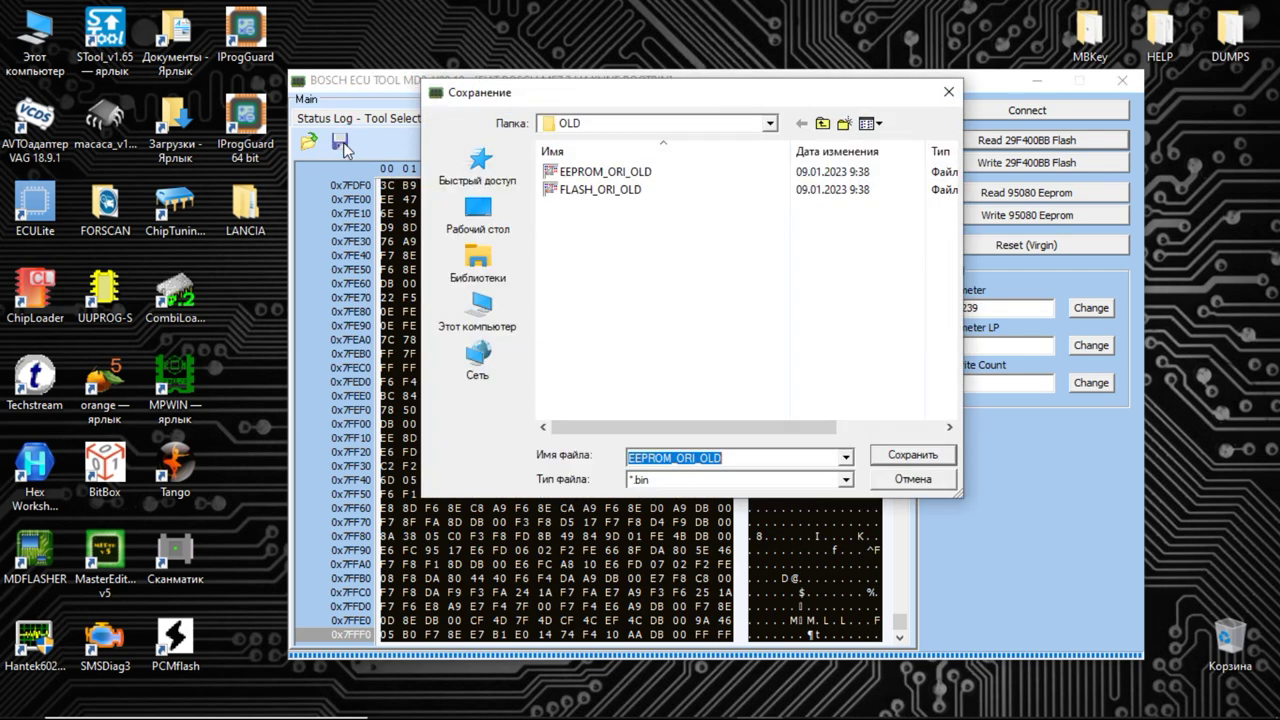
{"action": "left_click", "coordinate": [483, 224]}
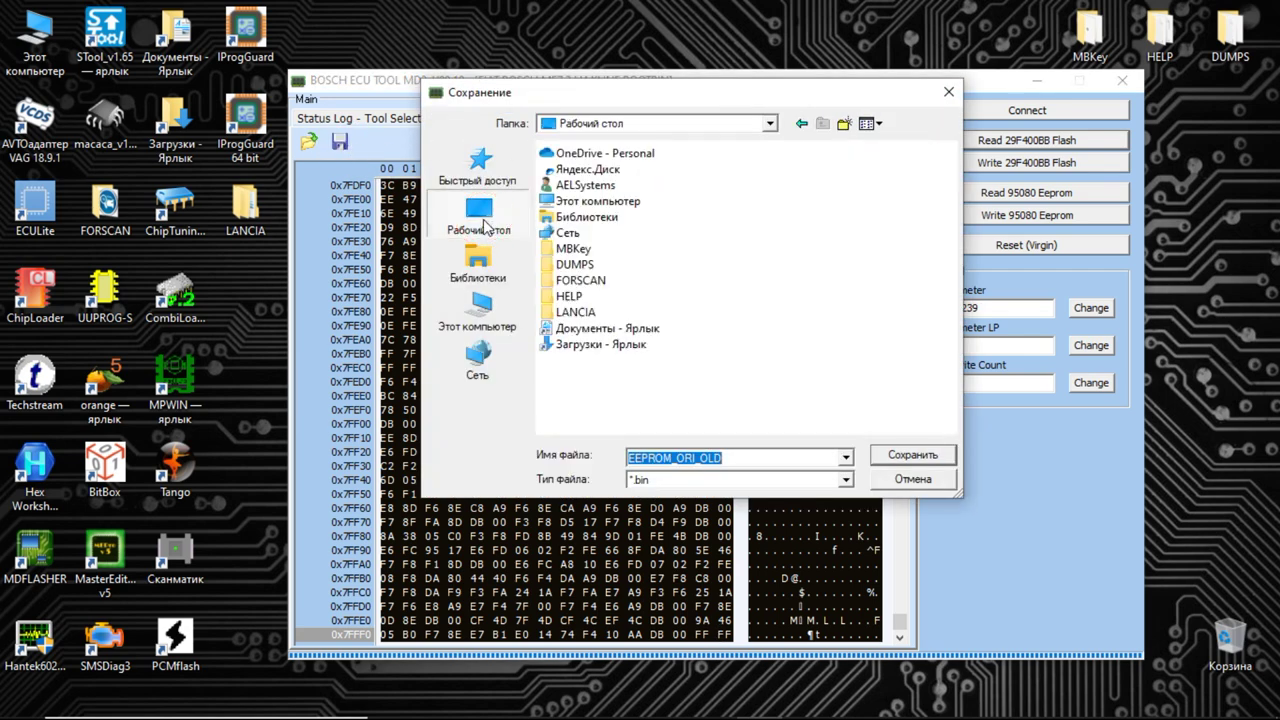
{"action": "double_click", "coordinate": [606, 312]}
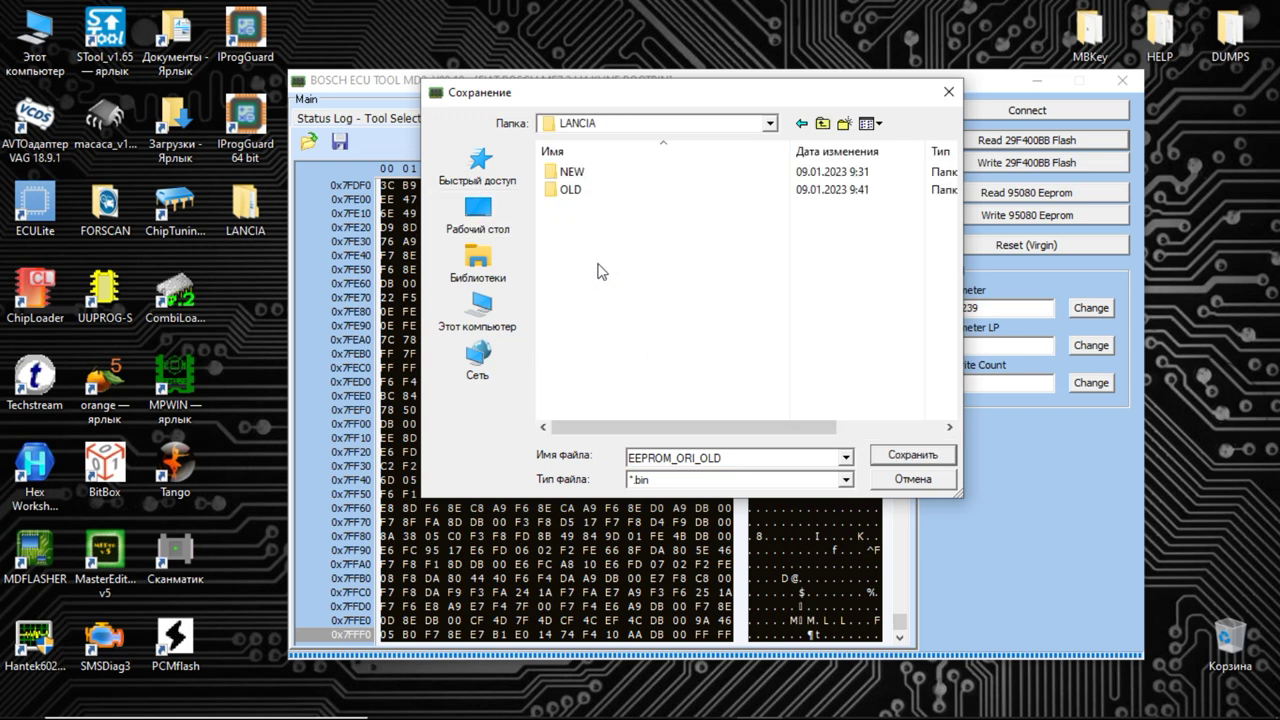
{"action": "double_click", "coordinate": [591, 171]}
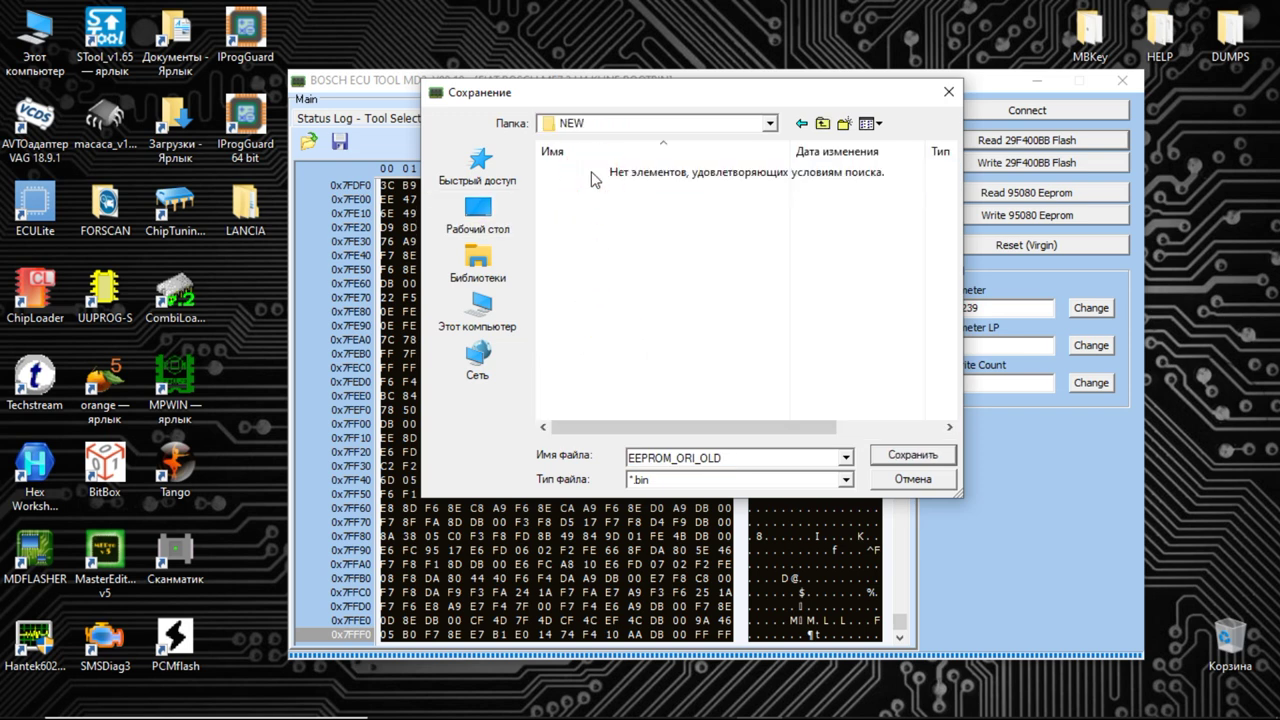
{"action": "double_click", "coordinate": [672, 457]}
{"action": "left_click", "coordinate": [672, 457]}
{"action": "key", "text": "BackSpace"}
{"action": "key", "text": "BackSpace"}
{"action": "key", "text": "BackSpace"}
{"action": "key", "text": "BackSpace"}
{"action": "key", "text": "BackSpace"}
{"action": "key", "text": "BackSpace"}
{"action": "type", "text": "FLASH"}
{"action": "left_click", "coordinate": [717, 455]}
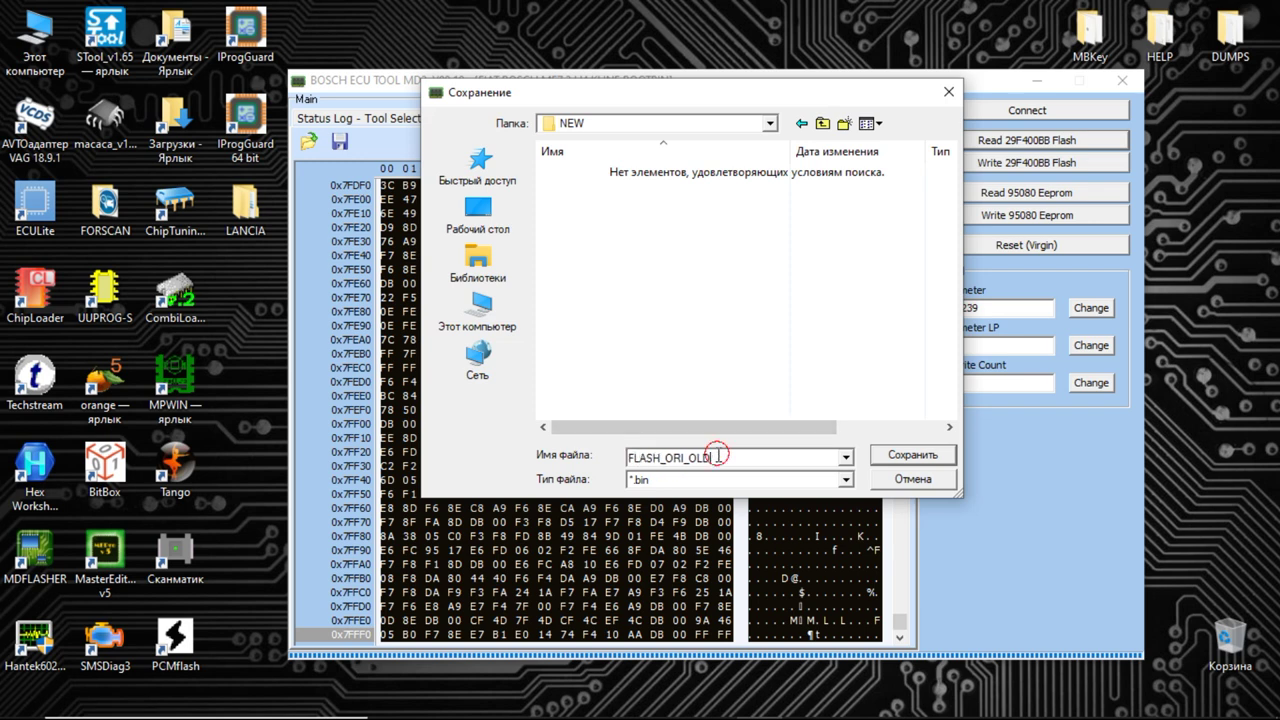
{"action": "type", "text": "NEW"}
{"action": "left_click", "coordinate": [910, 455]}
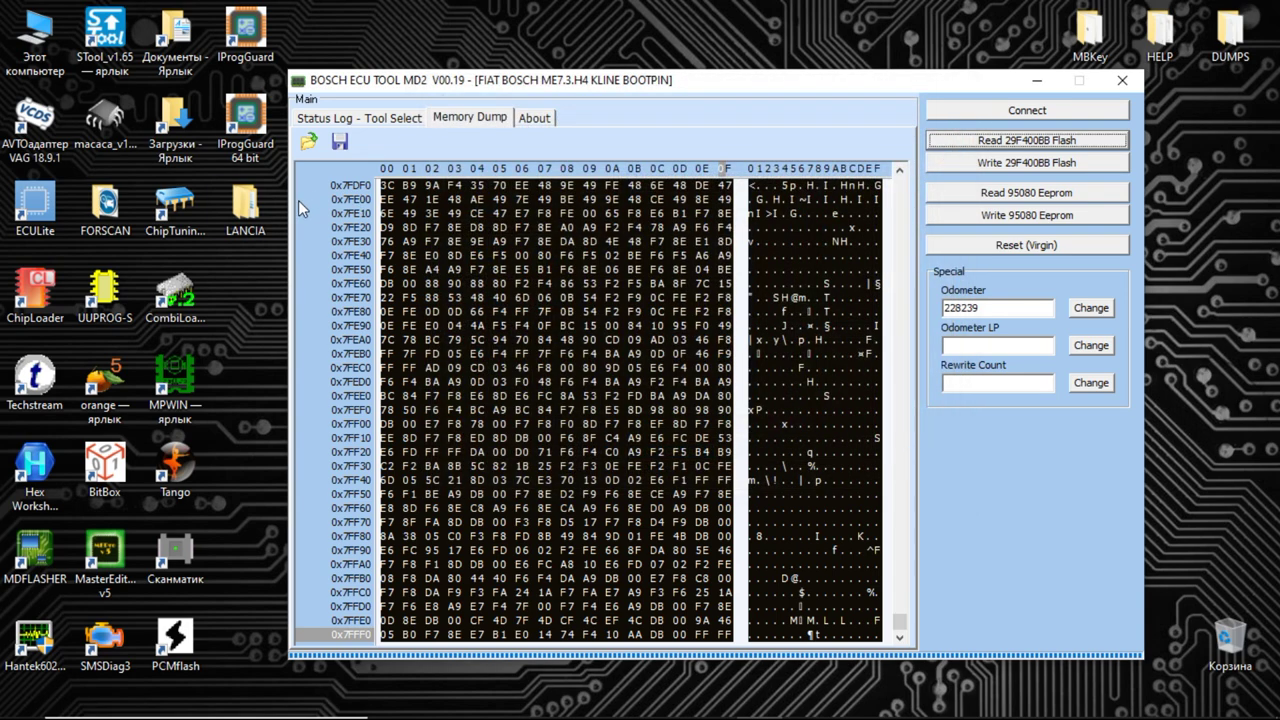
Open FLASH_ORI_NEW from the LANCIA\NEW folder in HexCmp, look through its contents, and close it.
{"action": "double_click", "coordinate": [247, 205]}
{"action": "double_click", "coordinate": [253, 208]}
{"action": "double_click", "coordinate": [268, 210]}
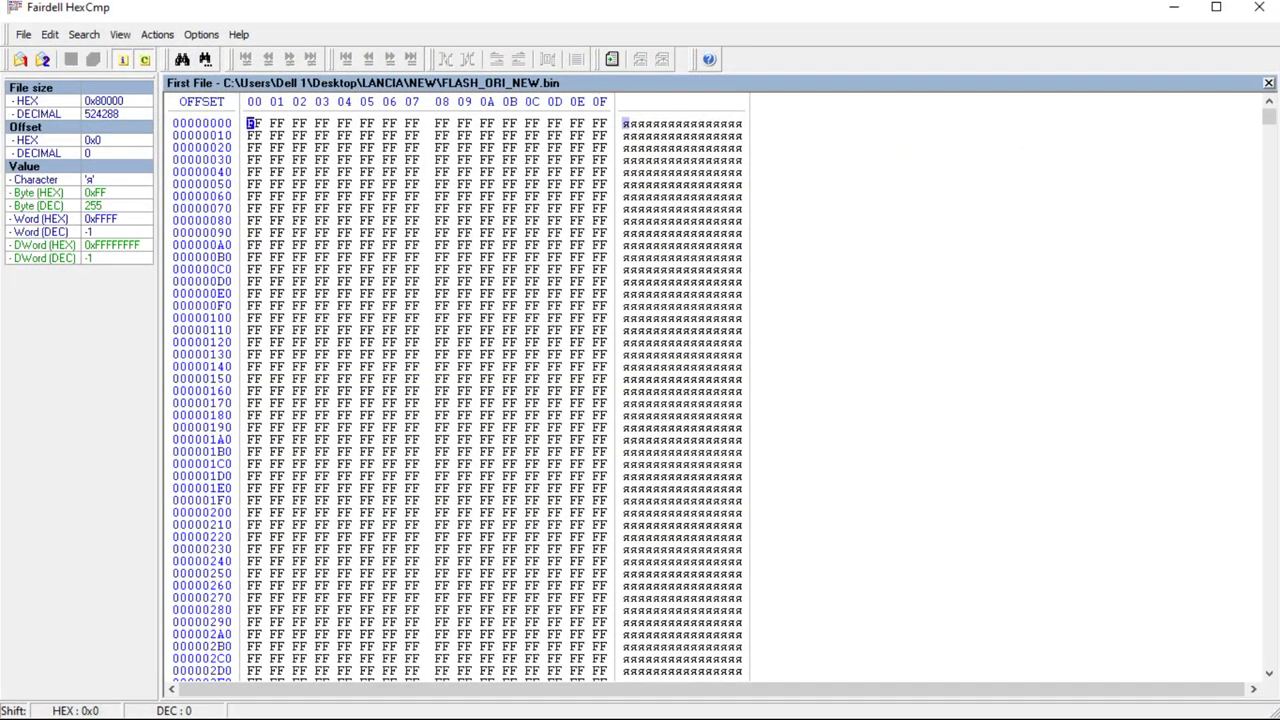
{"action": "left_click_drag", "start_coordinate": [1268, 116], "coordinate": [1268, 254]}
{"action": "left_click", "coordinate": [1259, 7]}
Open FLASH_ORI_OLD from the LANCIA\OLD folder in HexCmp for comparison, then close the viewer and the folder window.
{"action": "left_click", "coordinate": [17, 148]}
{"action": "left_click", "coordinate": [255, 230]}
{"action": "double_click", "coordinate": [255, 230]}
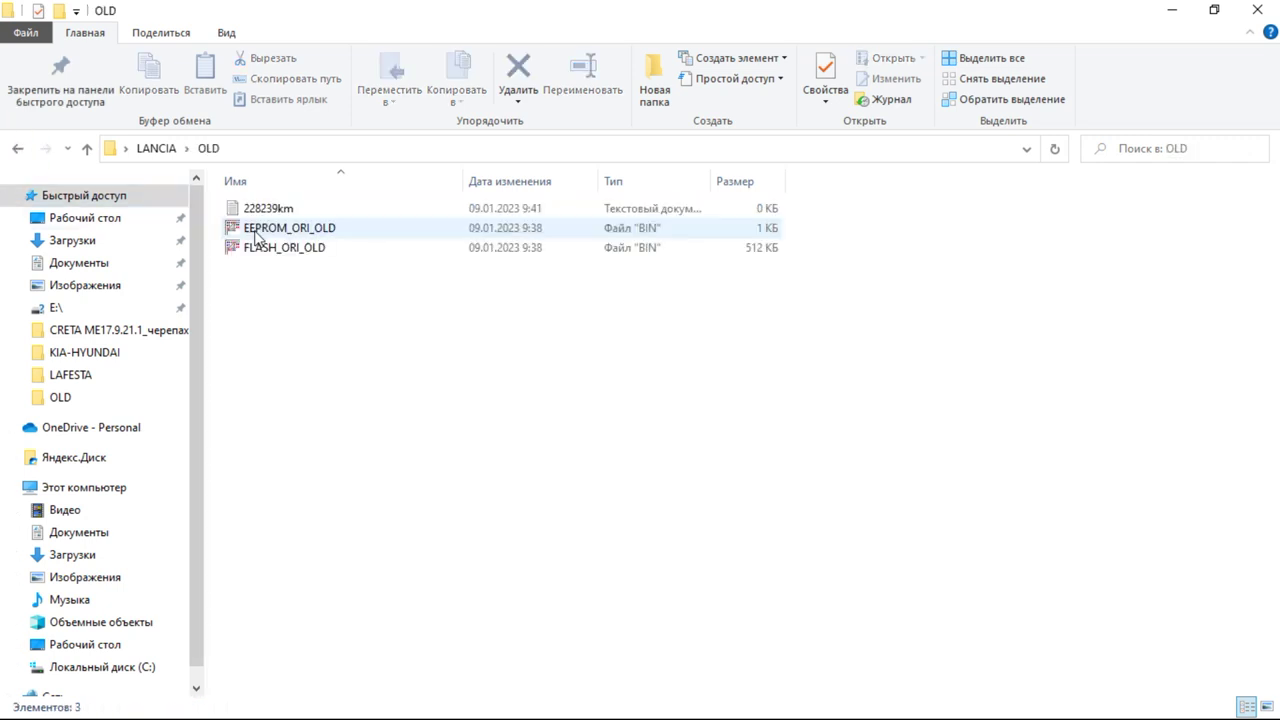
{"action": "left_click", "coordinate": [265, 252]}
{"action": "double_click", "coordinate": [267, 252]}
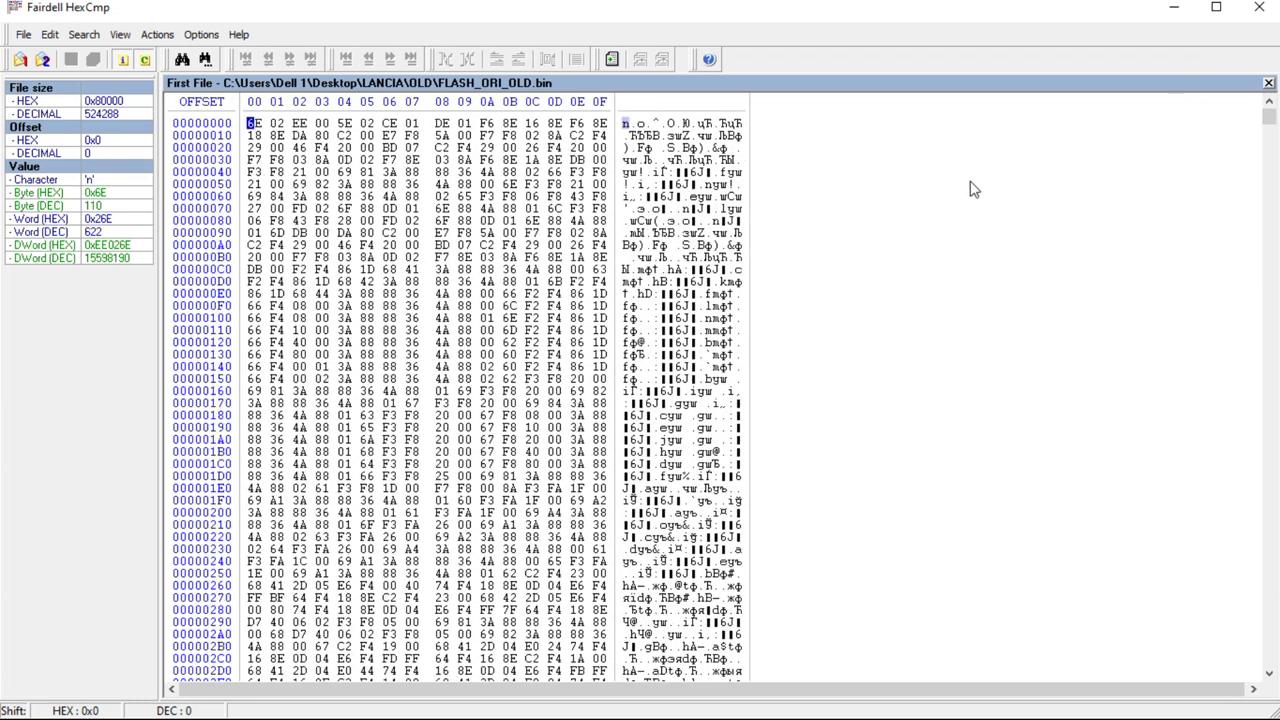
{"action": "left_click", "coordinate": [1259, 7]}
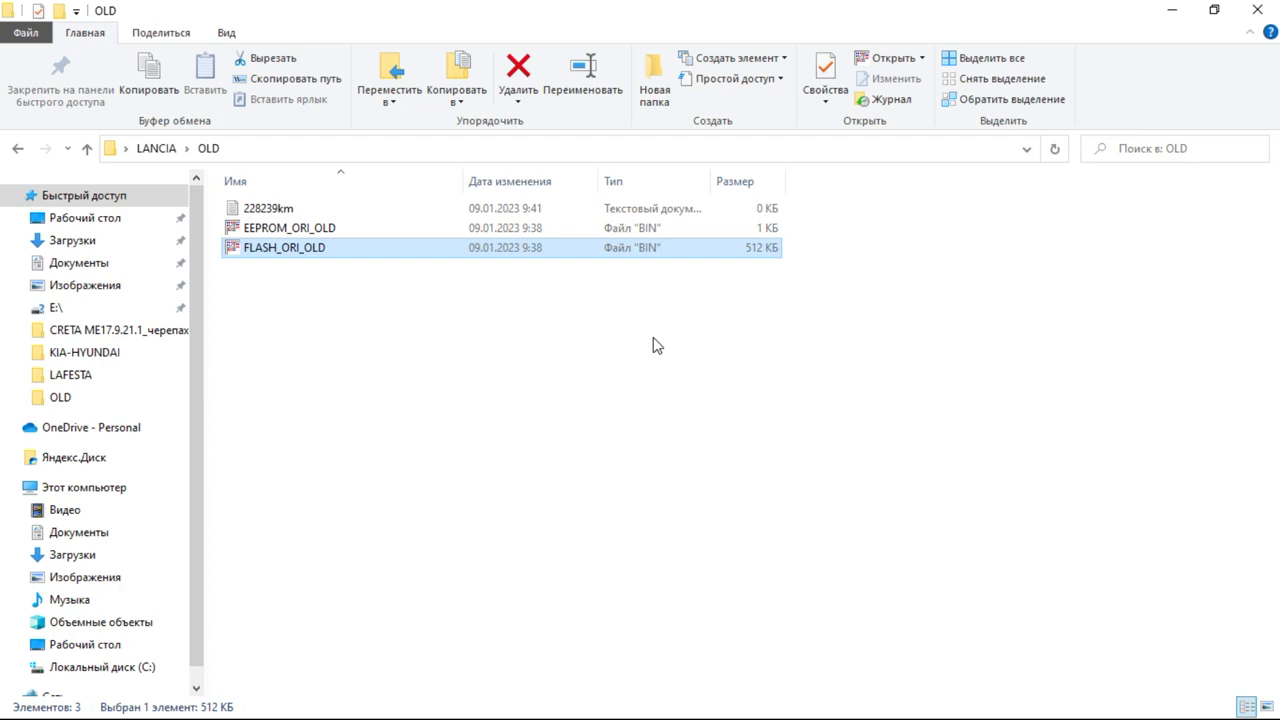
{"action": "left_click", "coordinate": [17, 150]}
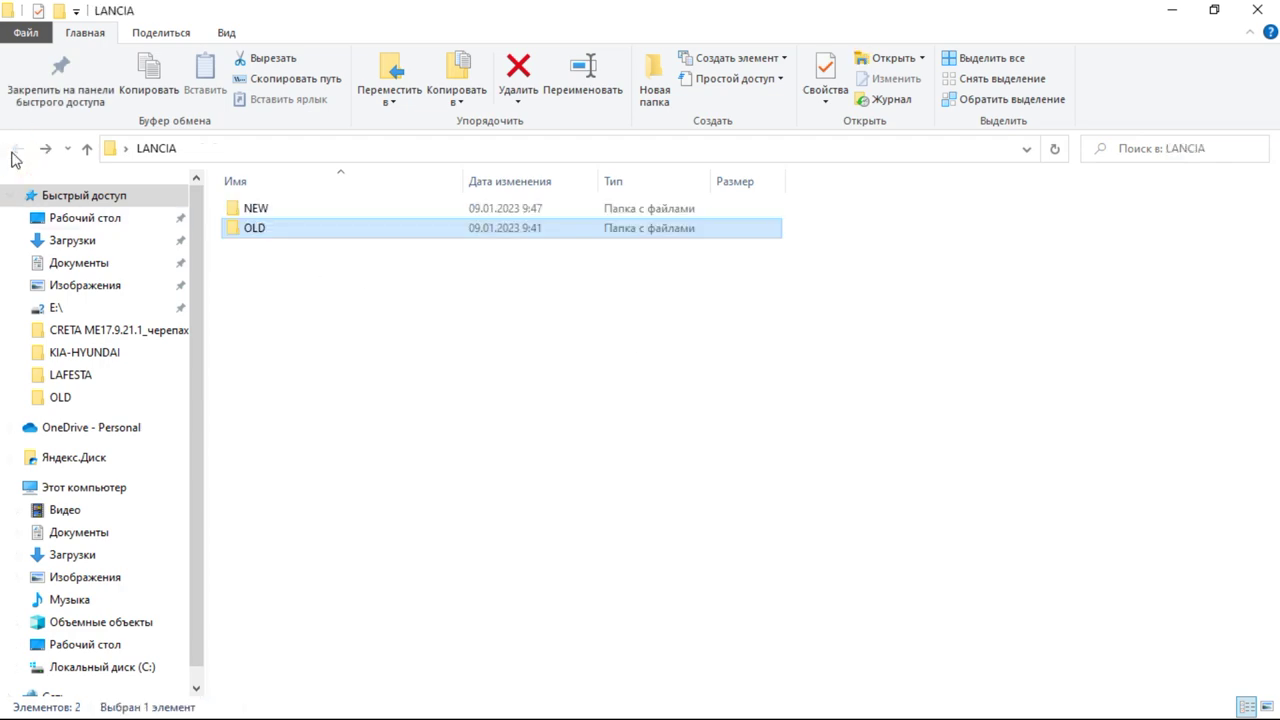
{"action": "left_click", "coordinate": [1257, 10]}
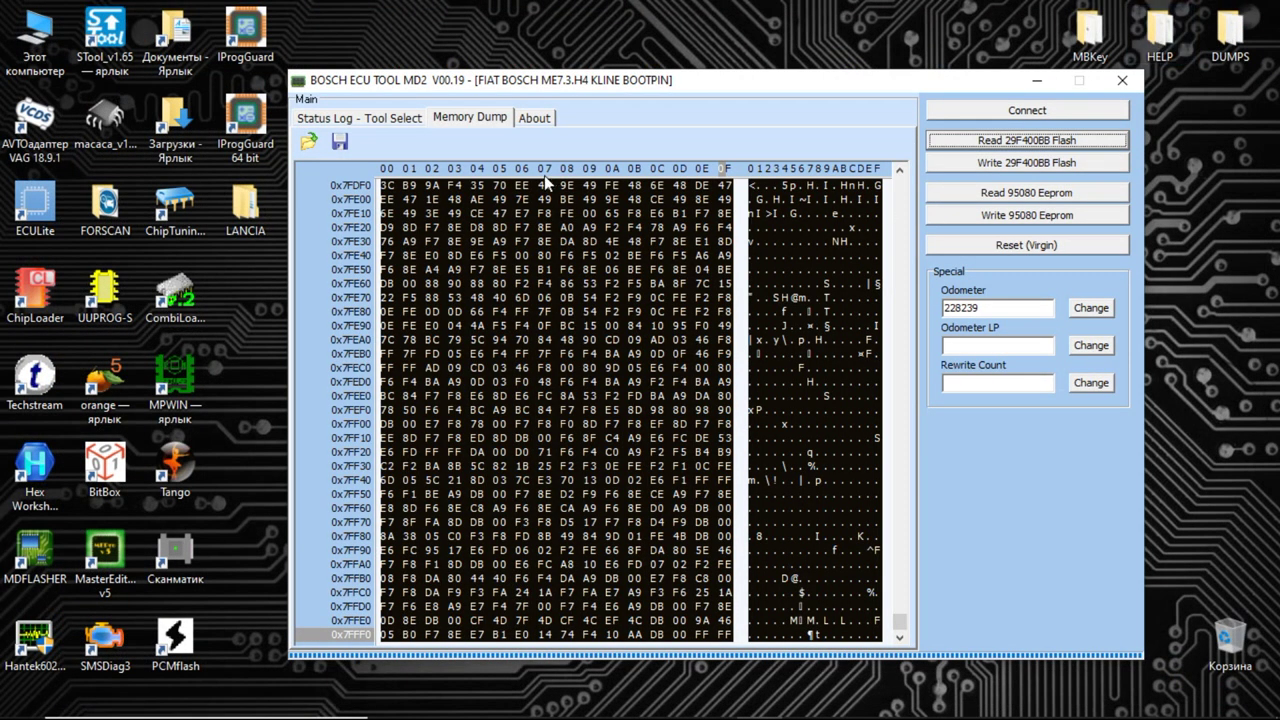
Read the ECU's 95080 EEPROM and view the resulting memory dump from its beginning.
{"action": "left_click", "coordinate": [352, 118]}
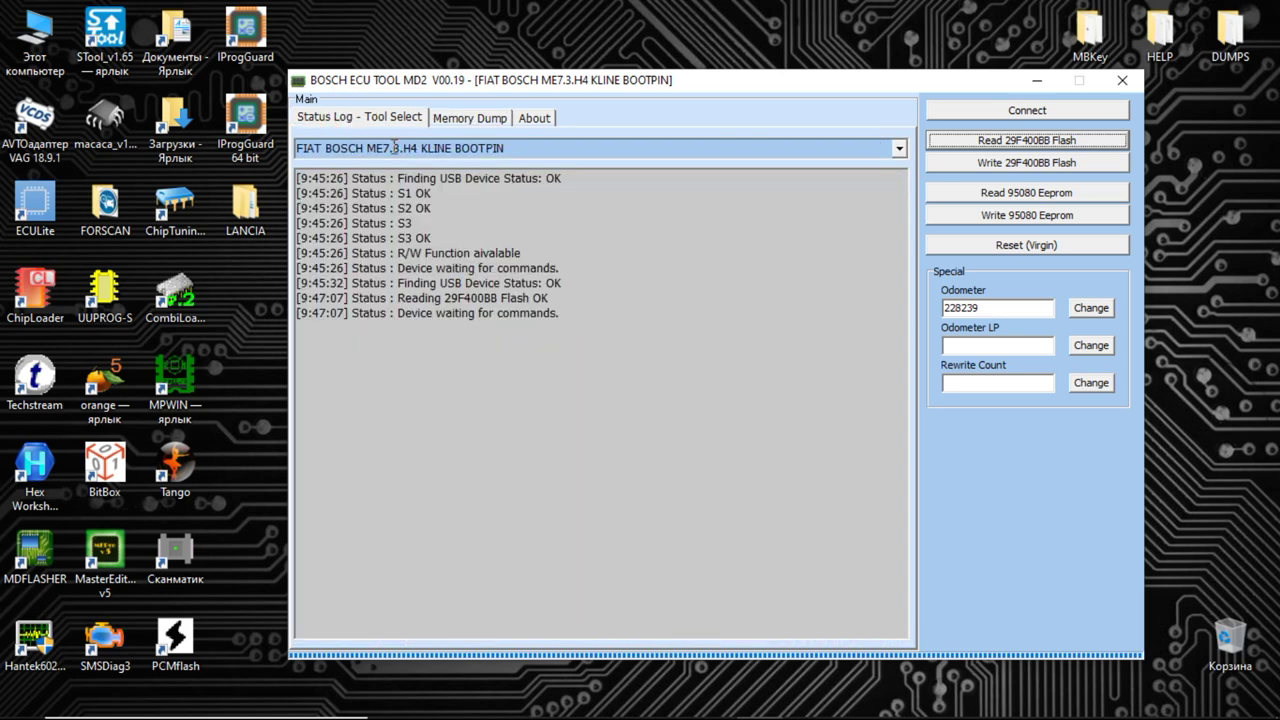
{"action": "left_click", "coordinate": [1020, 194]}
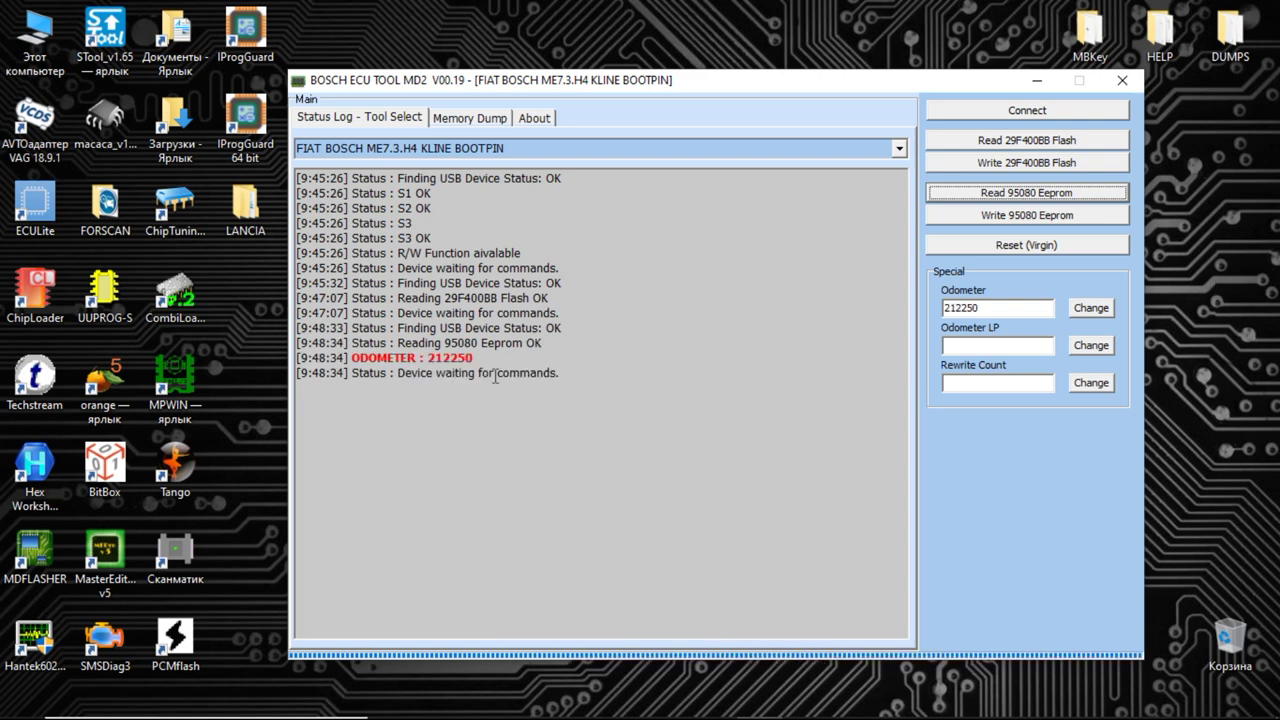
{"action": "left_click_drag", "start_coordinate": [422, 357], "coordinate": [503, 355]}
{"action": "left_click", "coordinate": [723, 368]}
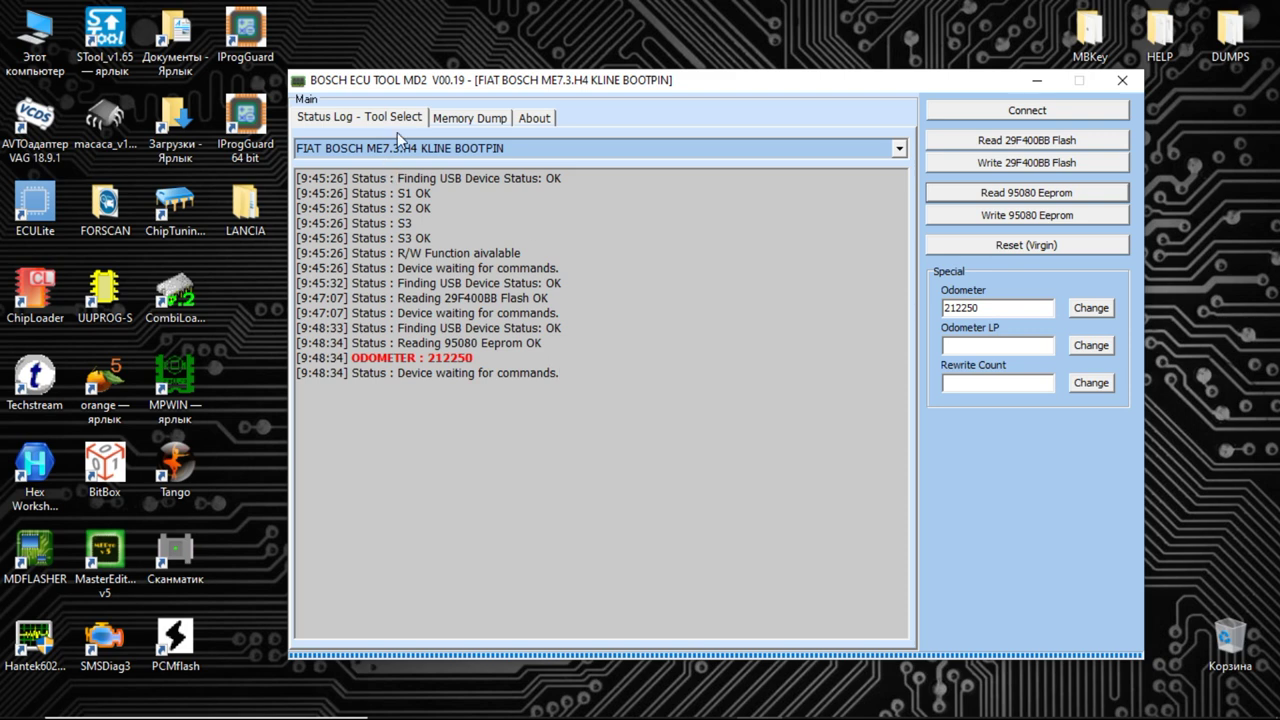
{"action": "left_click", "coordinate": [468, 119]}
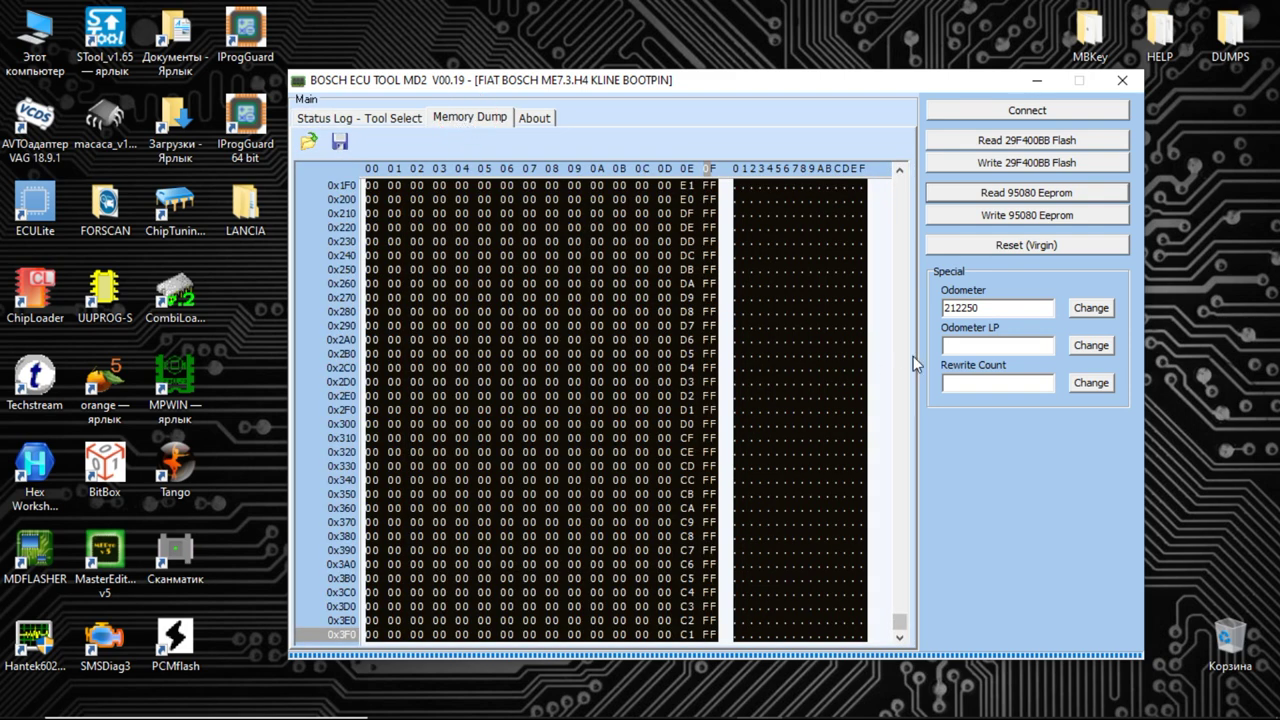
{"action": "left_click_drag", "start_coordinate": [909, 622], "coordinate": [903, 178]}
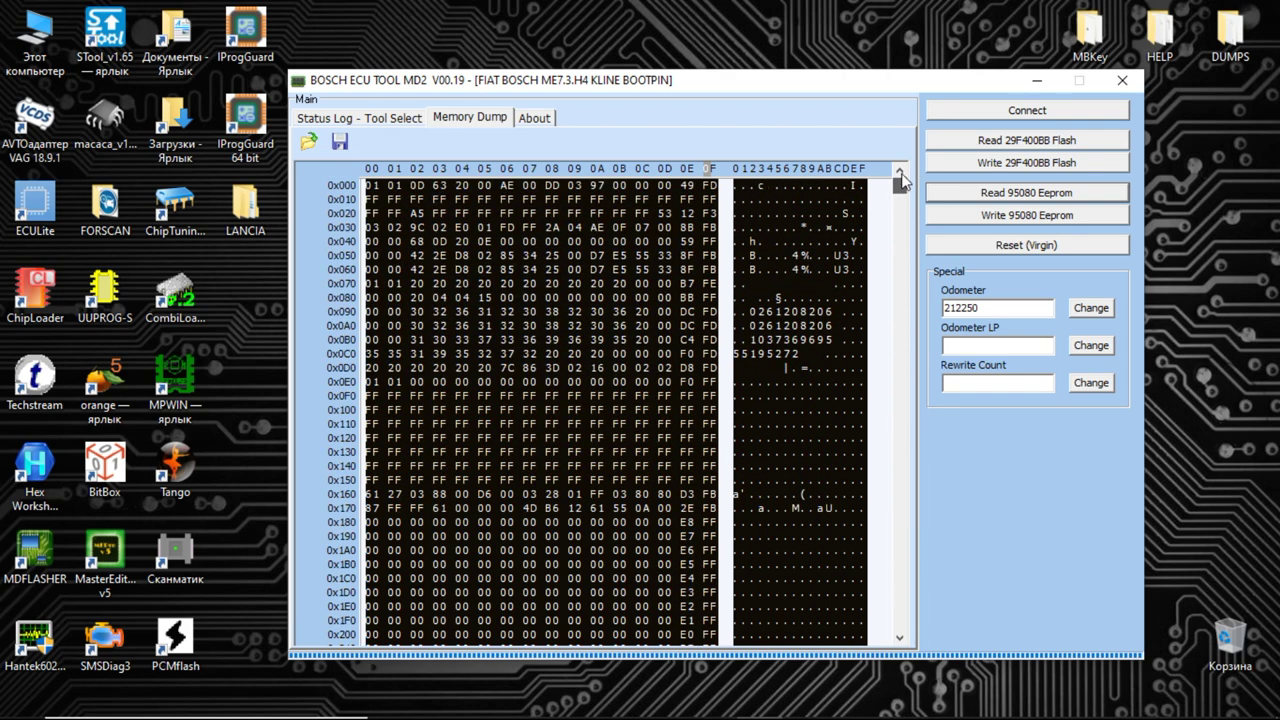
Save the EEPROM dump as EEPROM_ORI_NEW.bin in the LANCIA\NEW folder.
{"action": "left_click", "coordinate": [340, 142]}
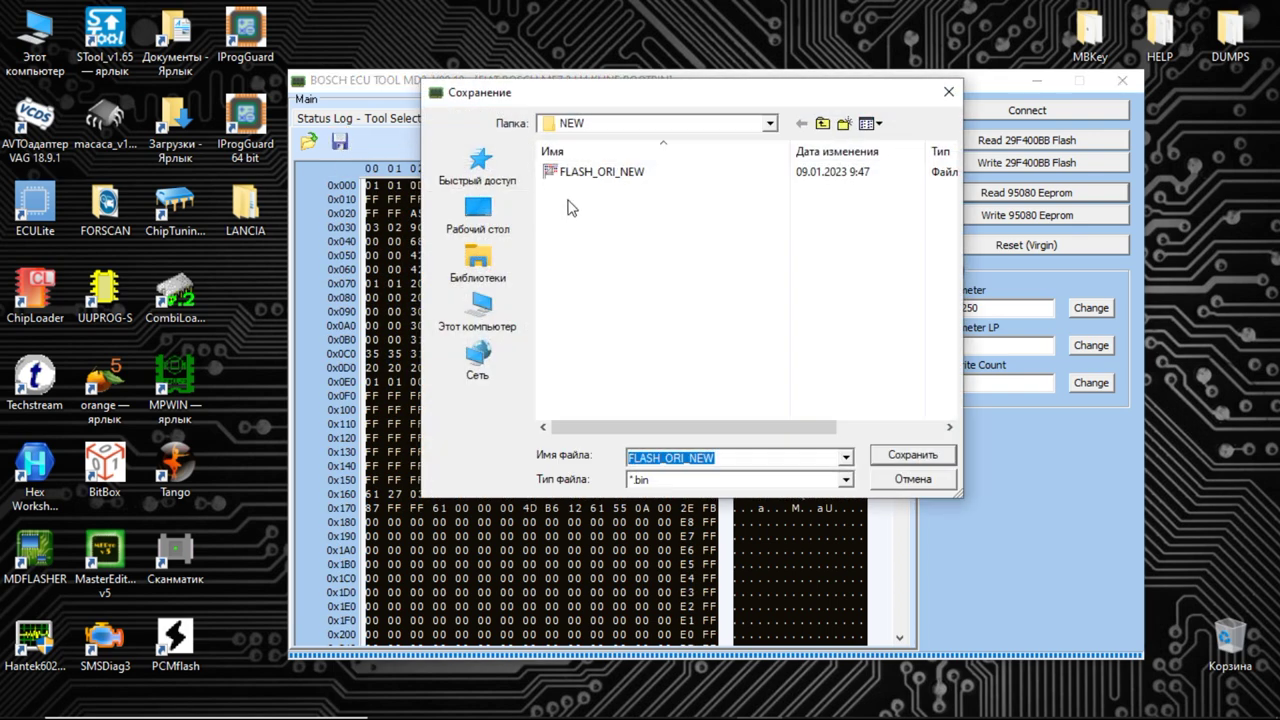
{"action": "left_click", "coordinate": [660, 458]}
{"action": "key", "text": "BackSpace"}
{"action": "key", "text": "BackSpace"}
{"action": "key", "text": "BackSpace"}
{"action": "key", "text": "BackSpace"}
{"action": "key", "text": "BackSpace"}
{"action": "type", "text": "EEPROM"}
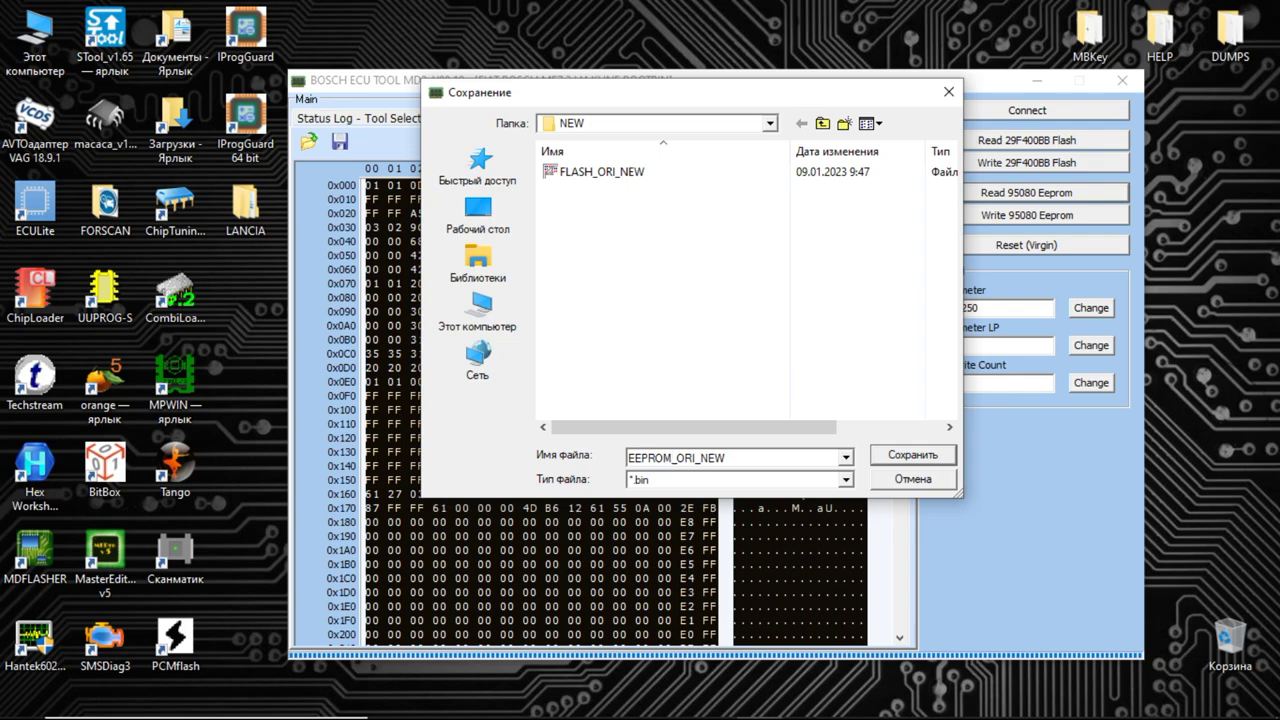
{"action": "left_click", "coordinate": [910, 453]}
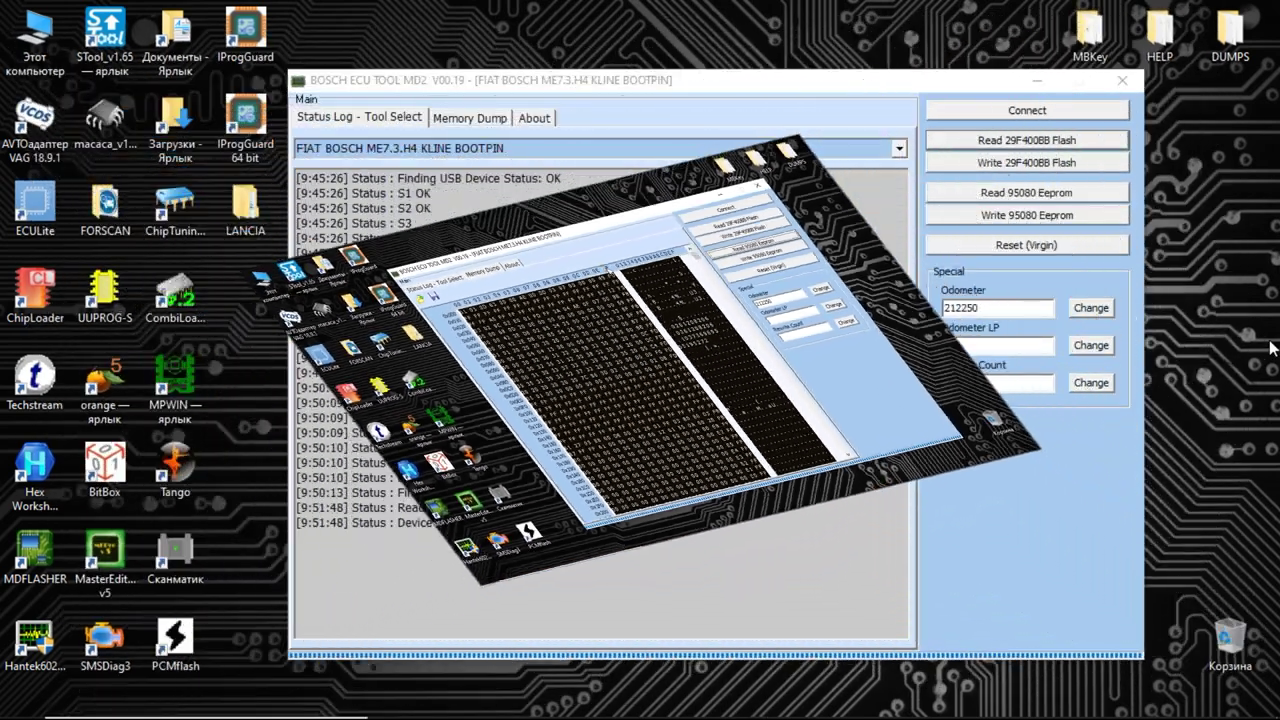
Load FLASH_ORI_OLD from the desktop folder LANCIA\OLD into the memory dump and view it from its beginning.
{"action": "left_click", "coordinate": [490, 120]}
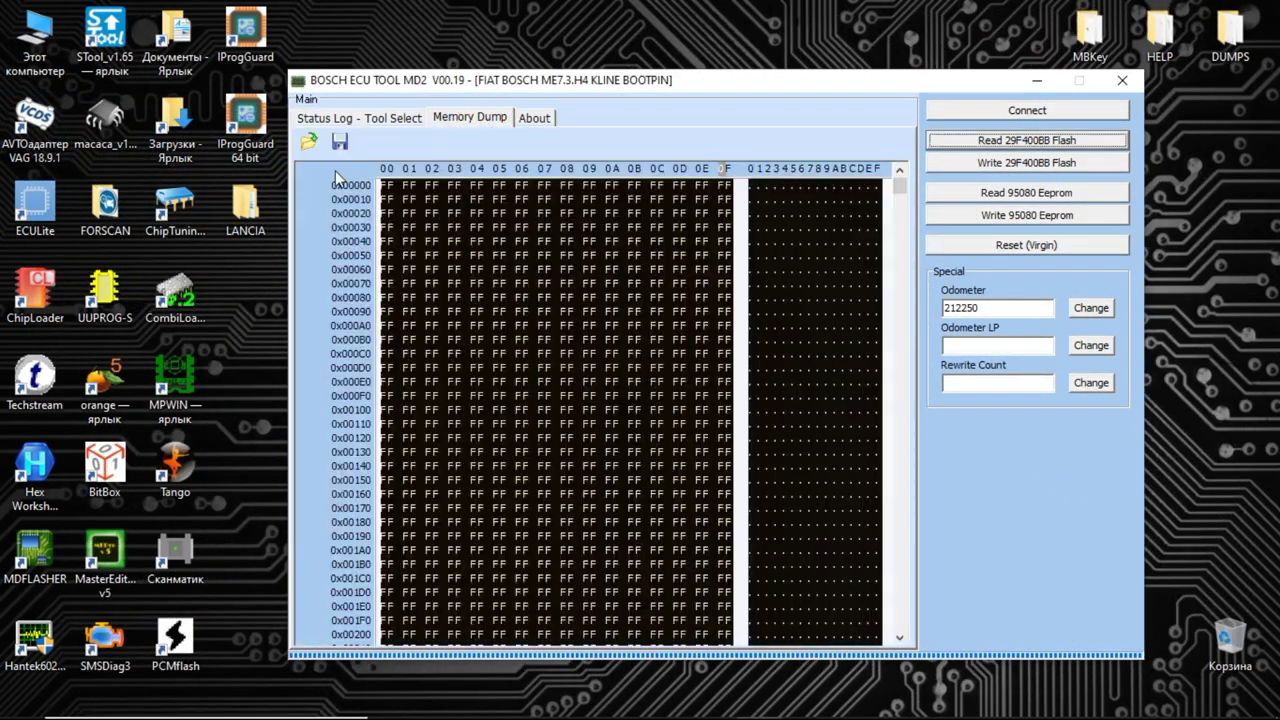
{"action": "left_click", "coordinate": [308, 141]}
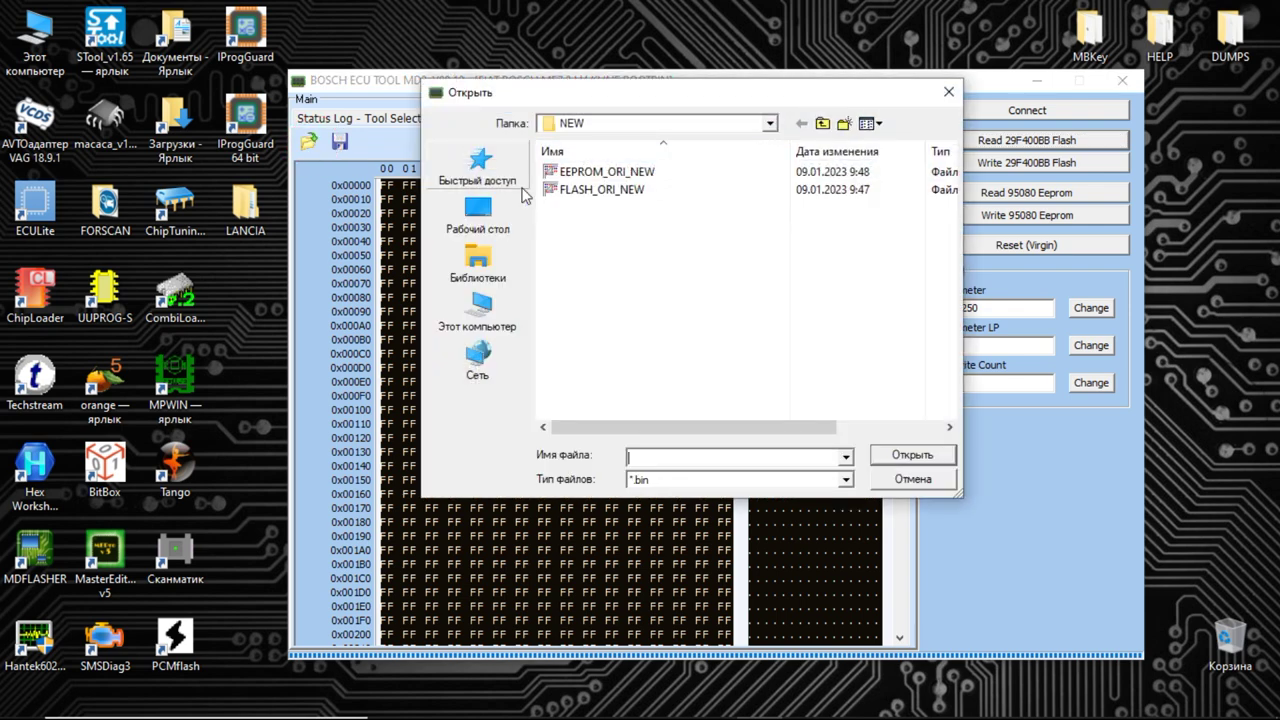
{"action": "left_click", "coordinate": [481, 220]}
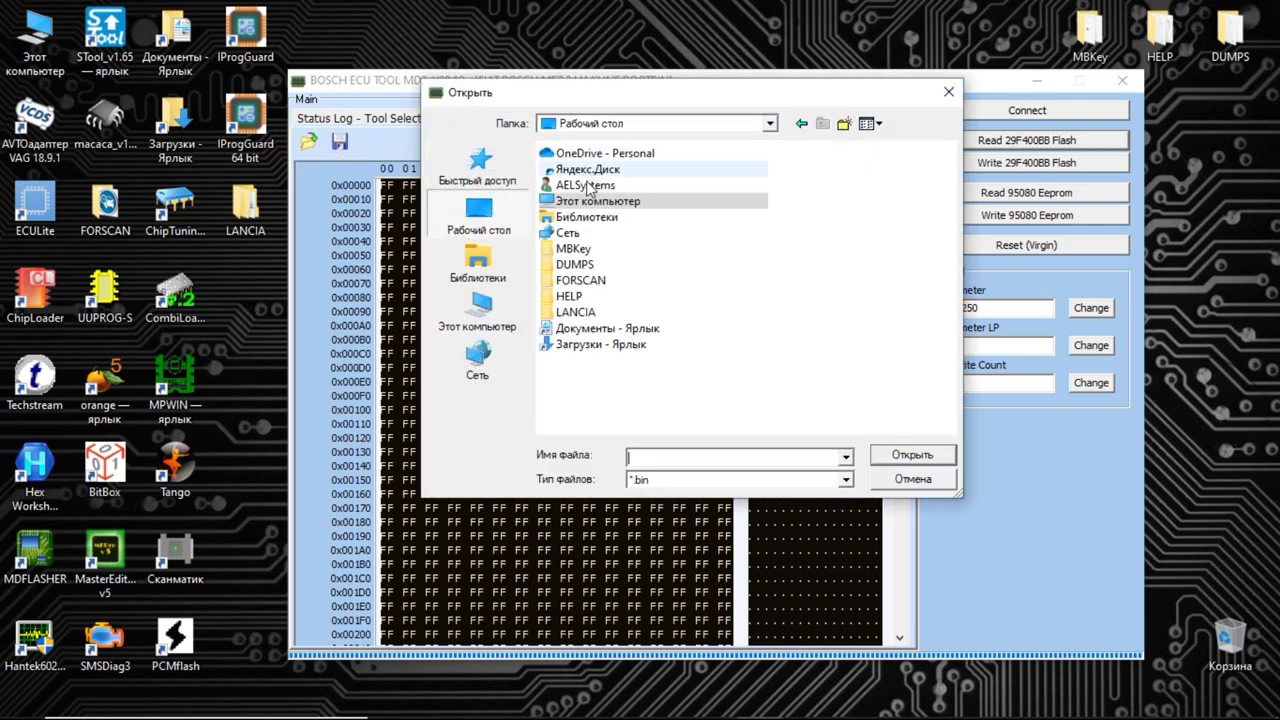
{"action": "left_click", "coordinate": [594, 313]}
{"action": "double_click", "coordinate": [594, 313]}
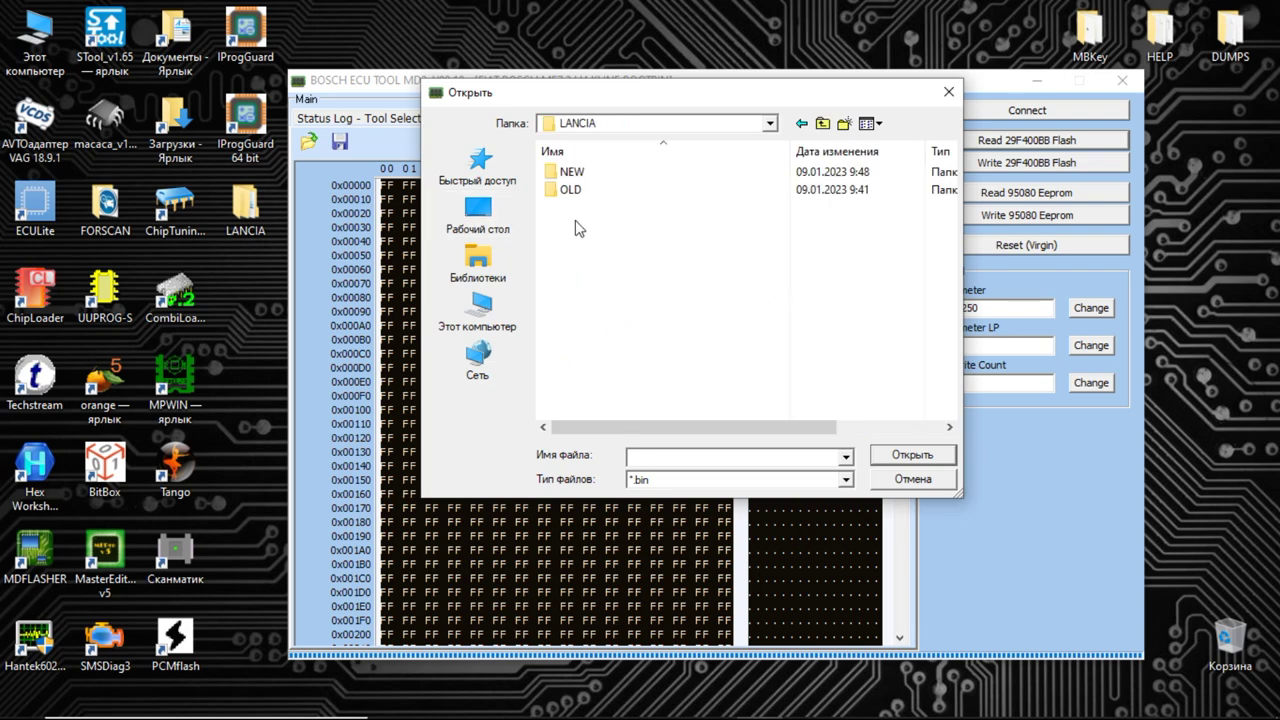
{"action": "double_click", "coordinate": [571, 192]}
{"action": "double_click", "coordinate": [584, 192]}
{"action": "left_click_drag", "start_coordinate": [908, 613], "coordinate": [900, 180]}
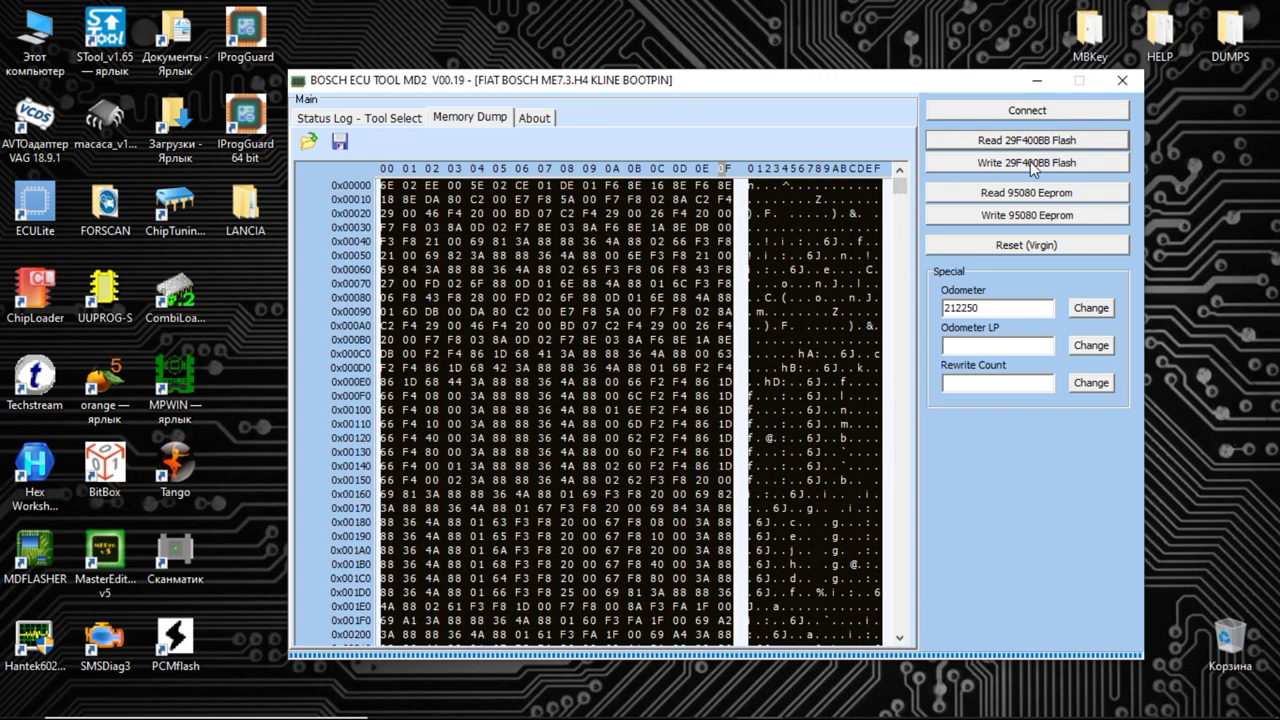
Write the loaded old flash dump to the ECU's 29F400BB flash and check the write entry in the status log.
{"action": "left_click", "coordinate": [365, 118]}
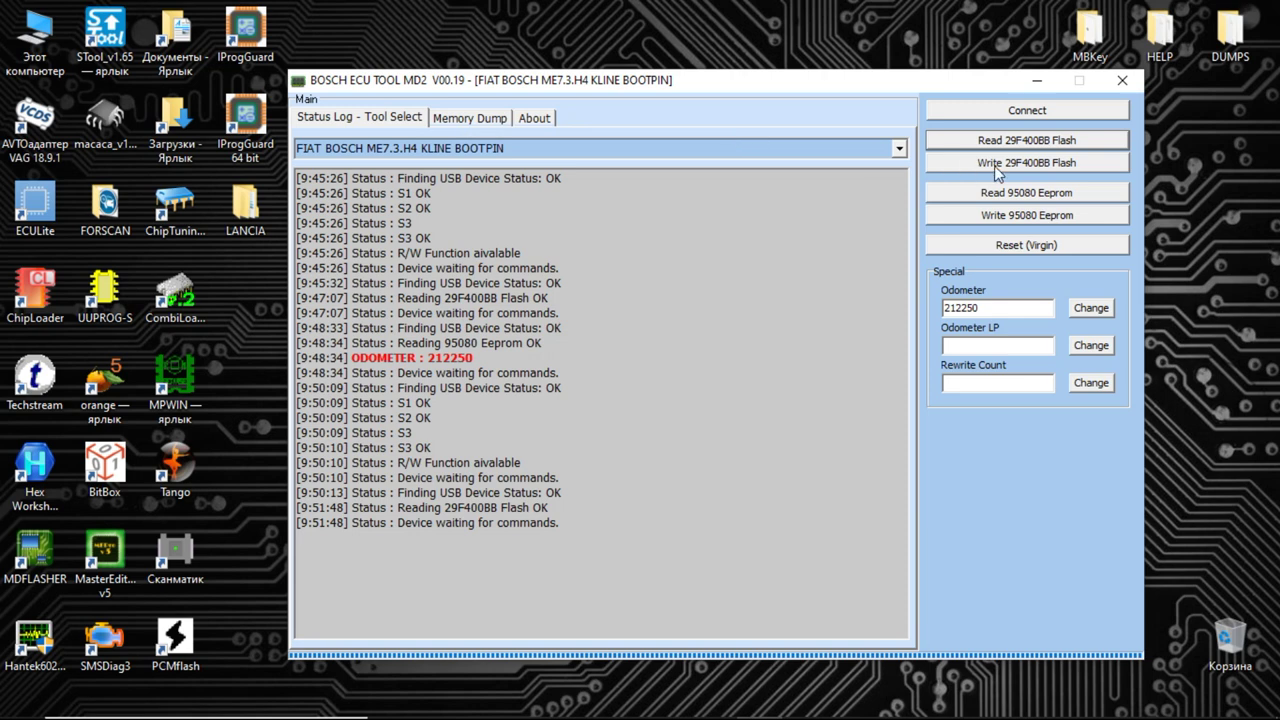
{"action": "left_click", "coordinate": [996, 166]}
{"action": "left_click", "coordinate": [680, 400]}
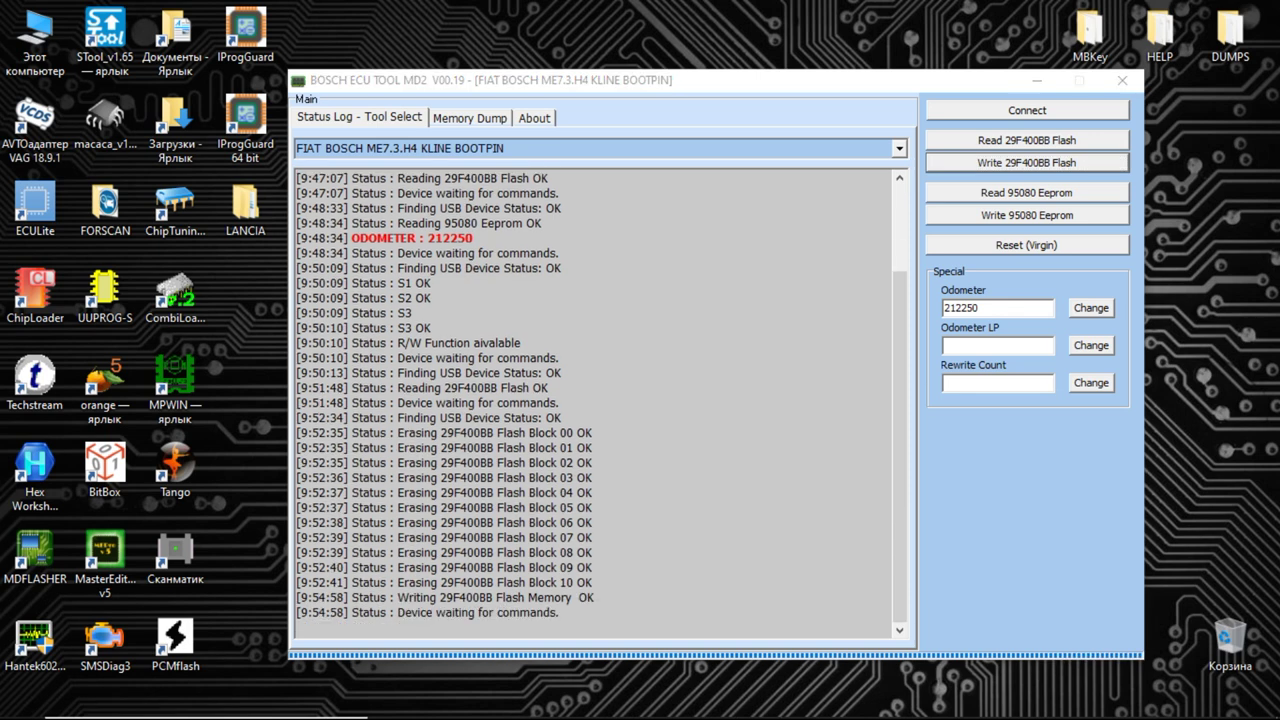
{"action": "left_click", "coordinate": [395, 600]}
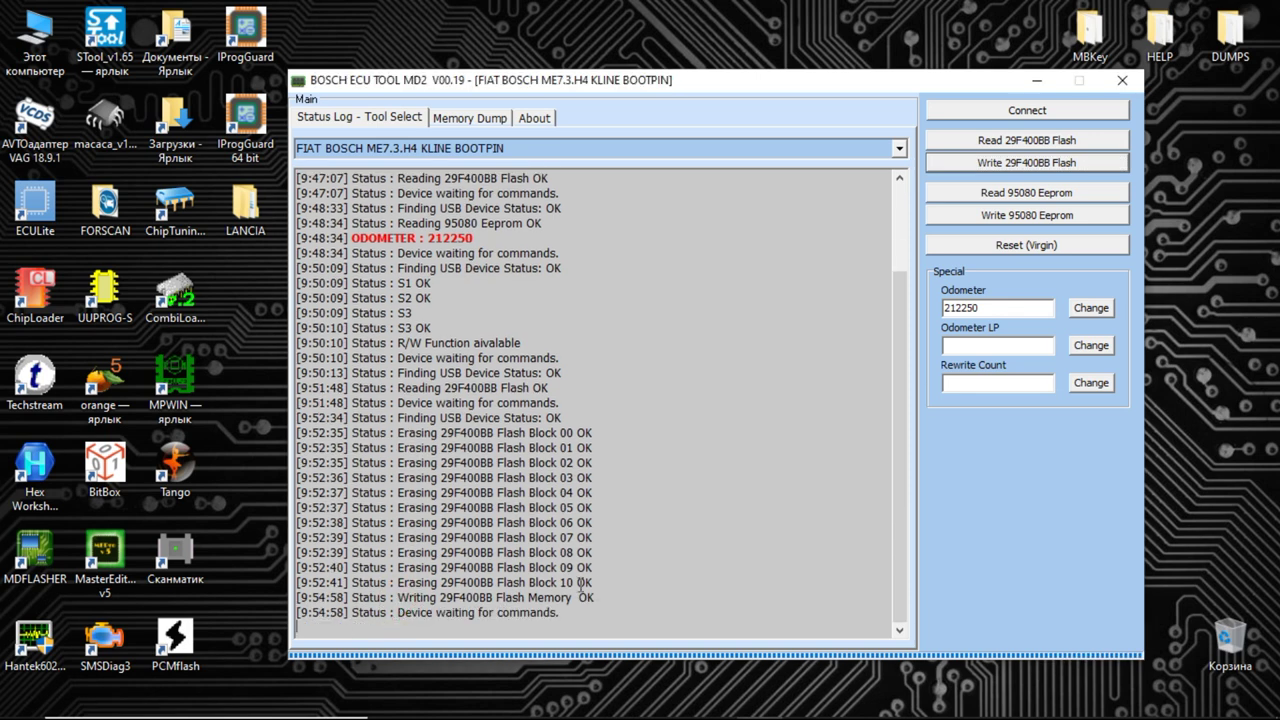
{"action": "left_click_drag", "start_coordinate": [586, 598], "coordinate": [398, 598]}
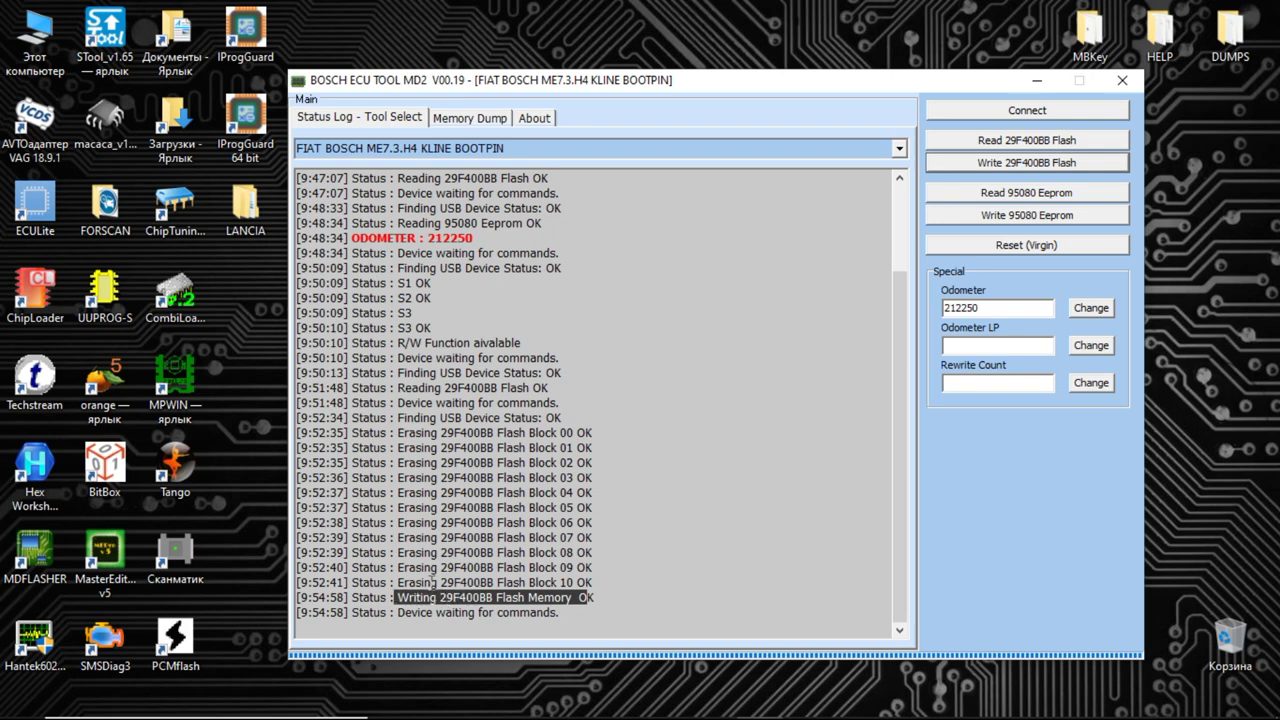
{"action": "left_click", "coordinate": [708, 567]}
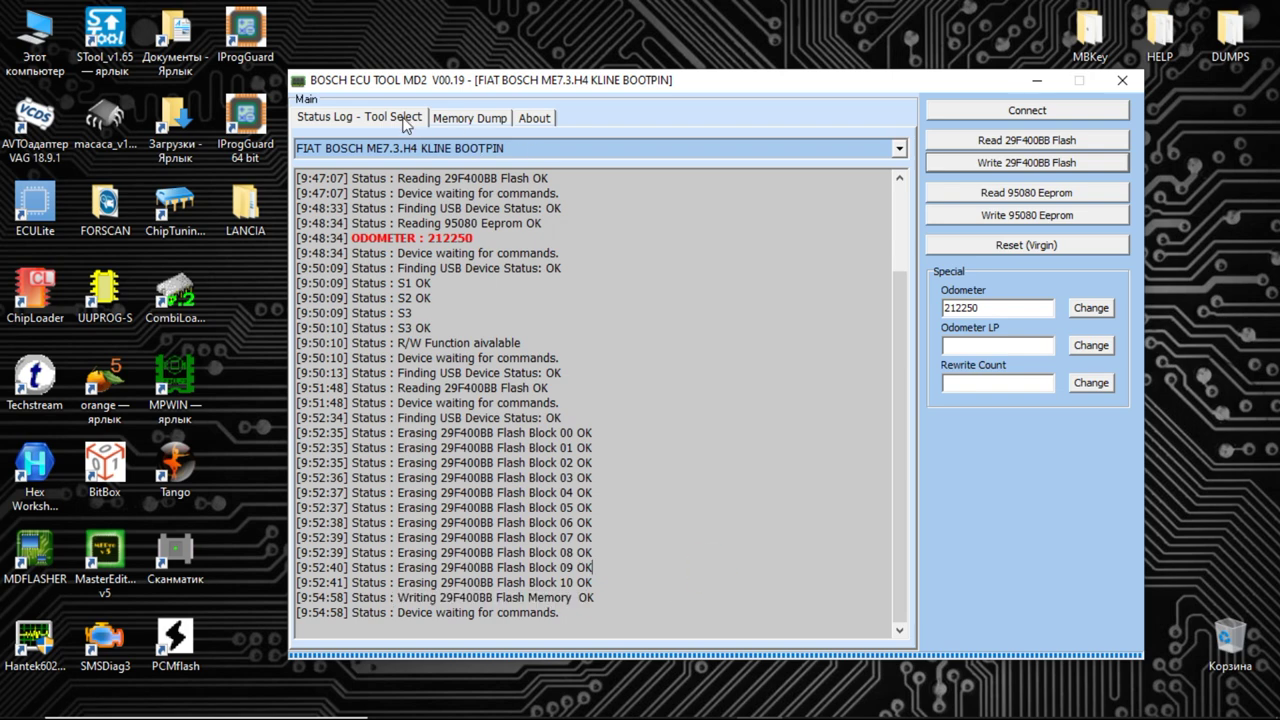
Load EEPROM_ORI_OLD from the OLD folder and write it to the ECU's 95080 EEPROM.
{"action": "left_click", "coordinate": [472, 120]}
{"action": "left_click", "coordinate": [311, 143]}
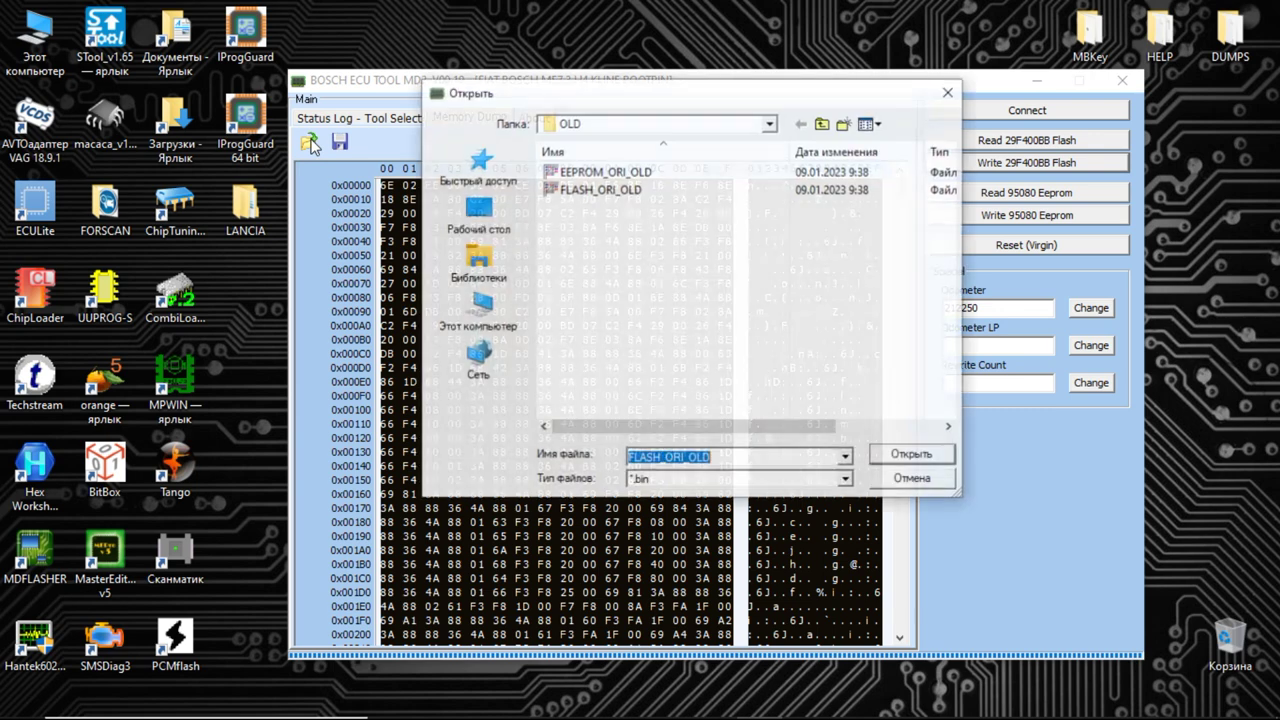
{"action": "double_click", "coordinate": [587, 173]}
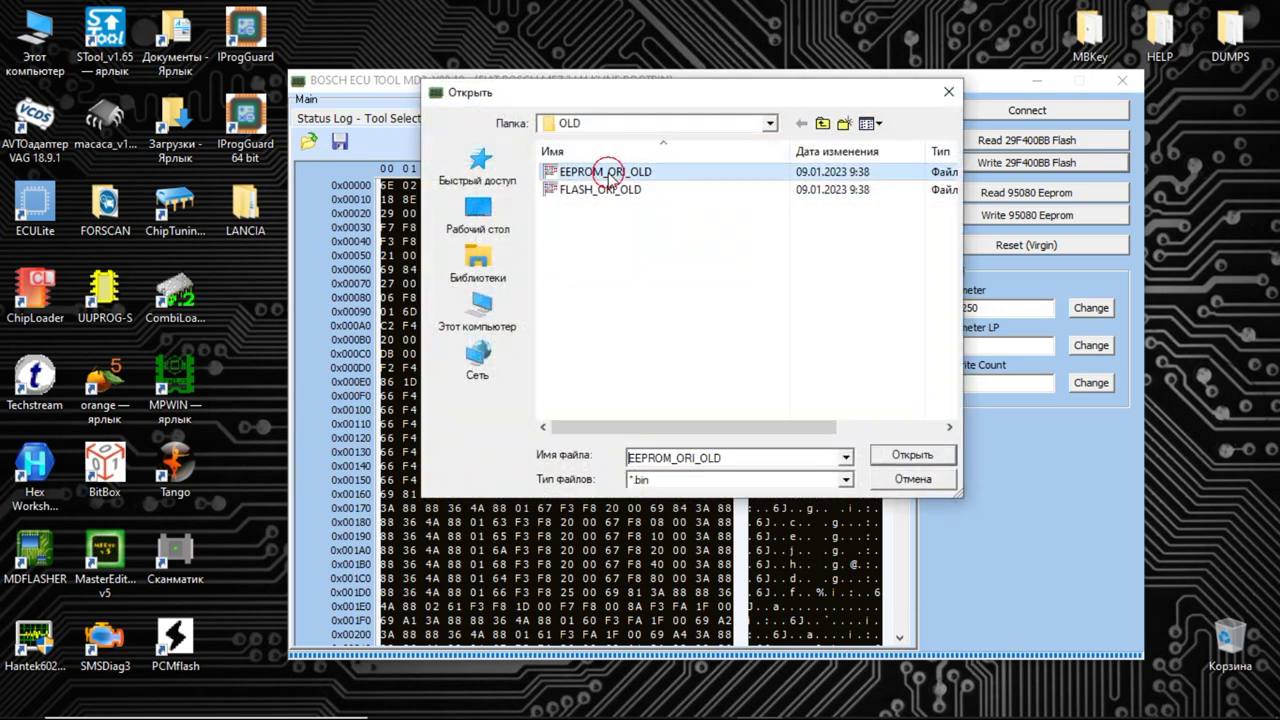
{"action": "left_click", "coordinate": [378, 117]}
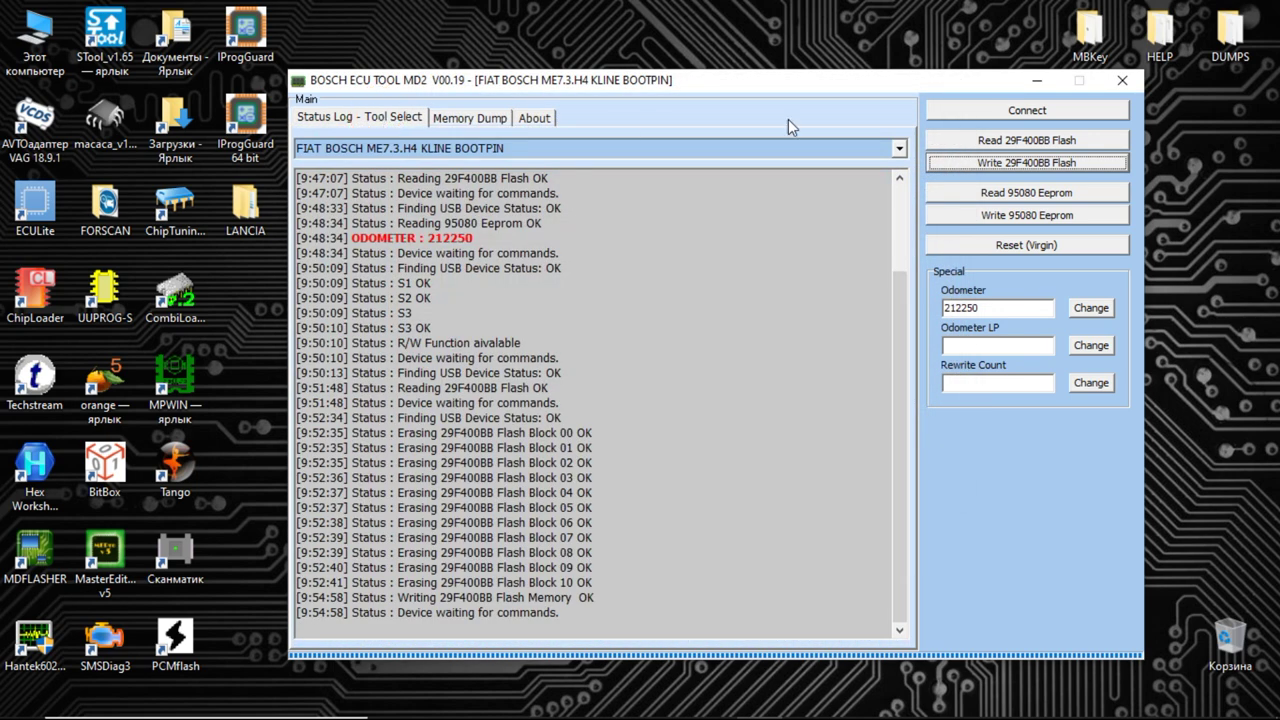
{"action": "left_click", "coordinate": [995, 218]}
{"action": "left_click", "coordinate": [679, 399]}
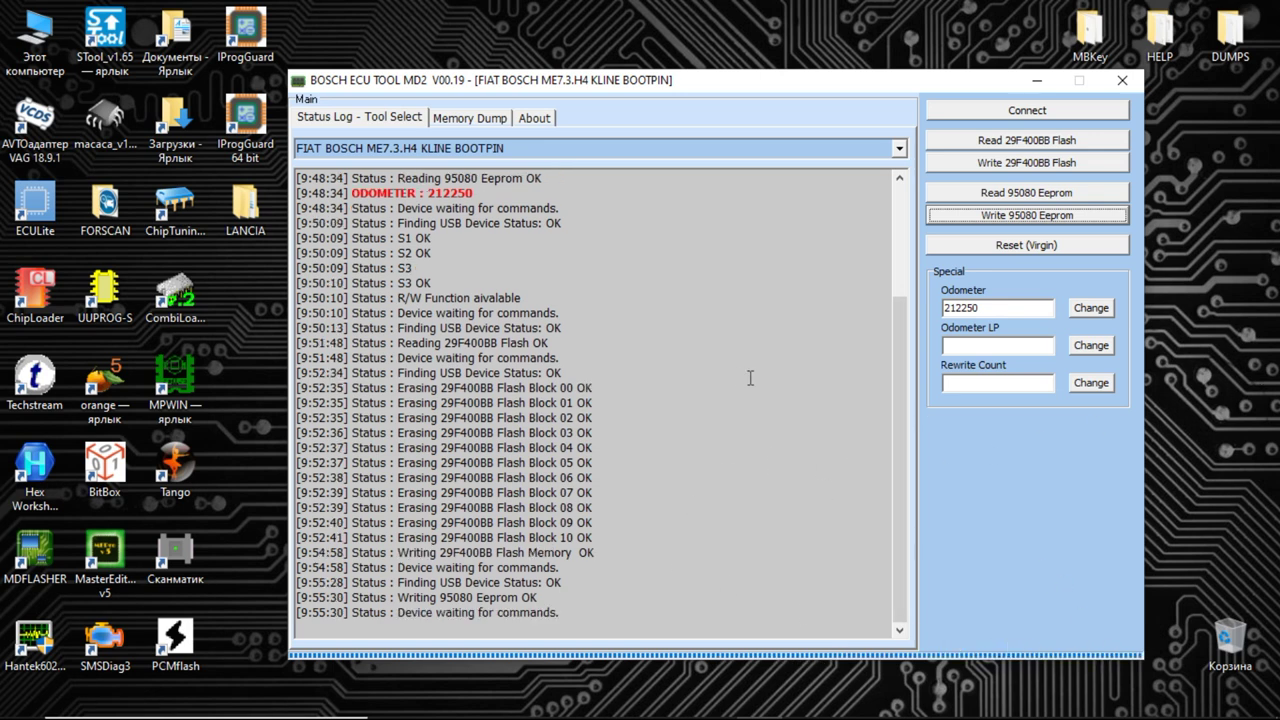
Compare the displayed odometer value with the mileage note file in the LANCIA\OLD folder, then close the folder.
{"action": "double_click", "coordinate": [985, 312]}
{"action": "left_click", "coordinate": [829, 320]}
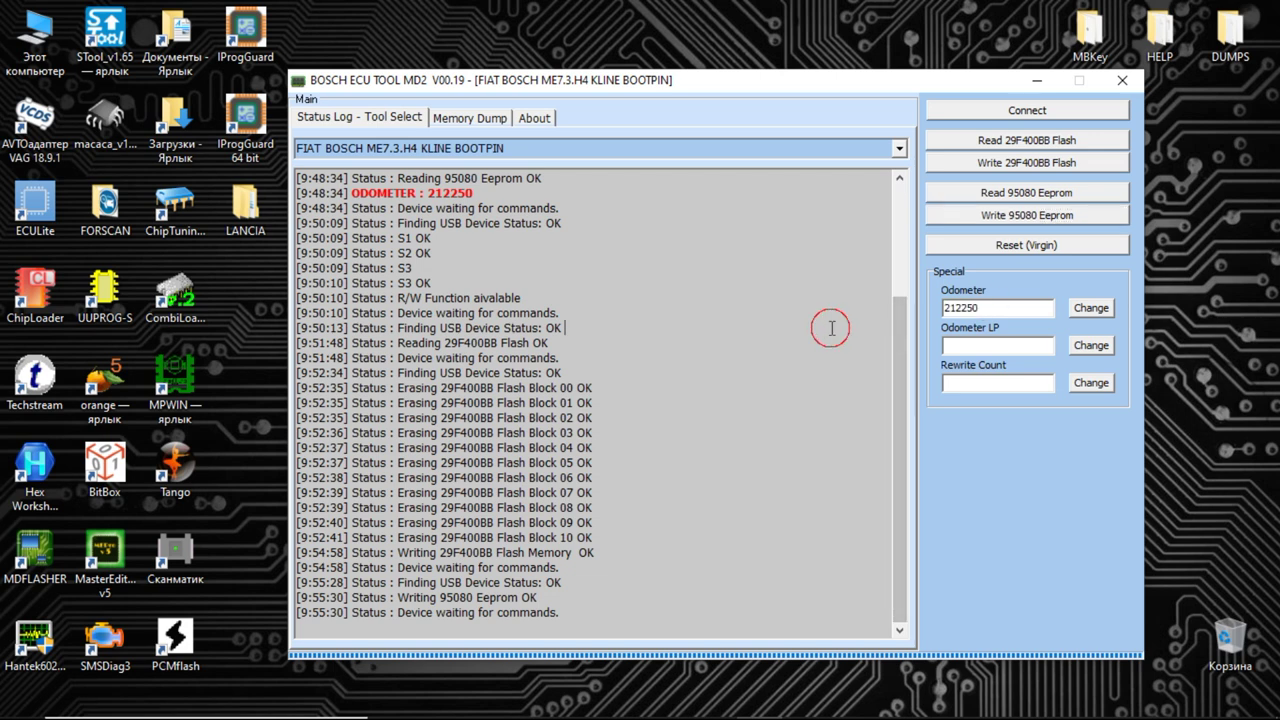
{"action": "double_click", "coordinate": [975, 307]}
{"action": "left_click", "coordinate": [731, 205]}
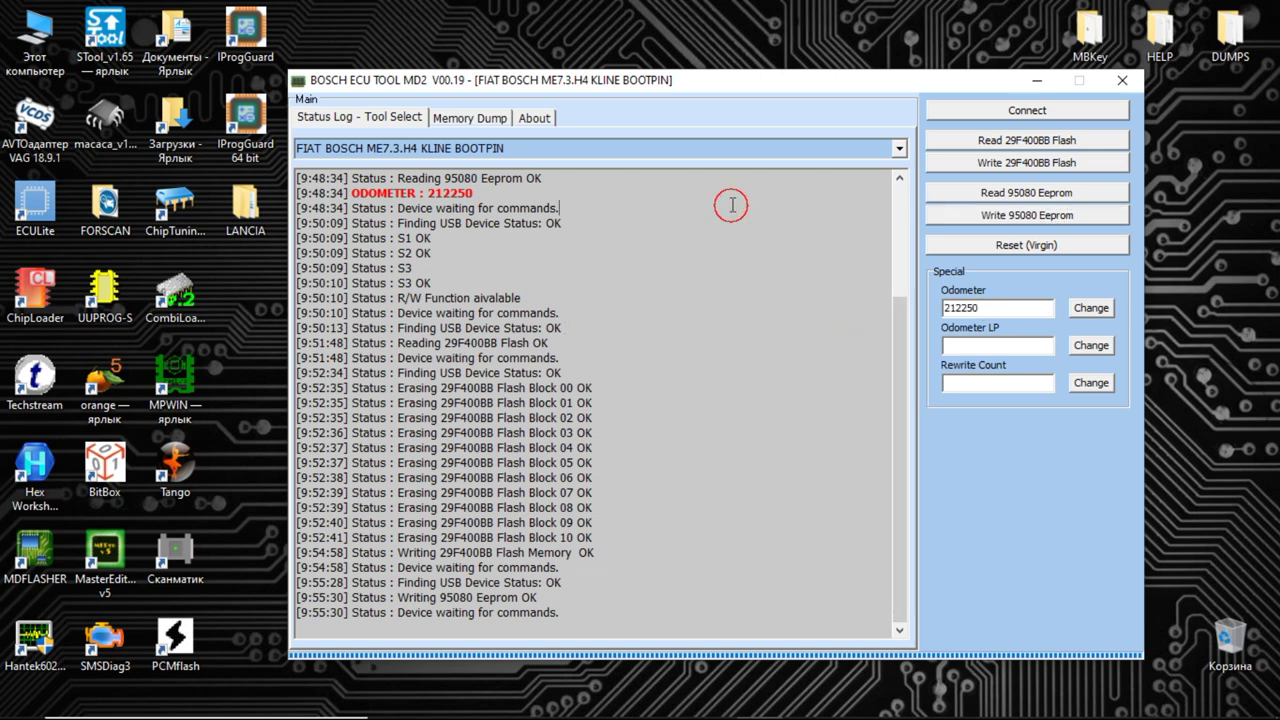
{"action": "left_click_drag", "start_coordinate": [712, 87], "coordinate": [773, 80]}
{"action": "double_click", "coordinate": [245, 207]}
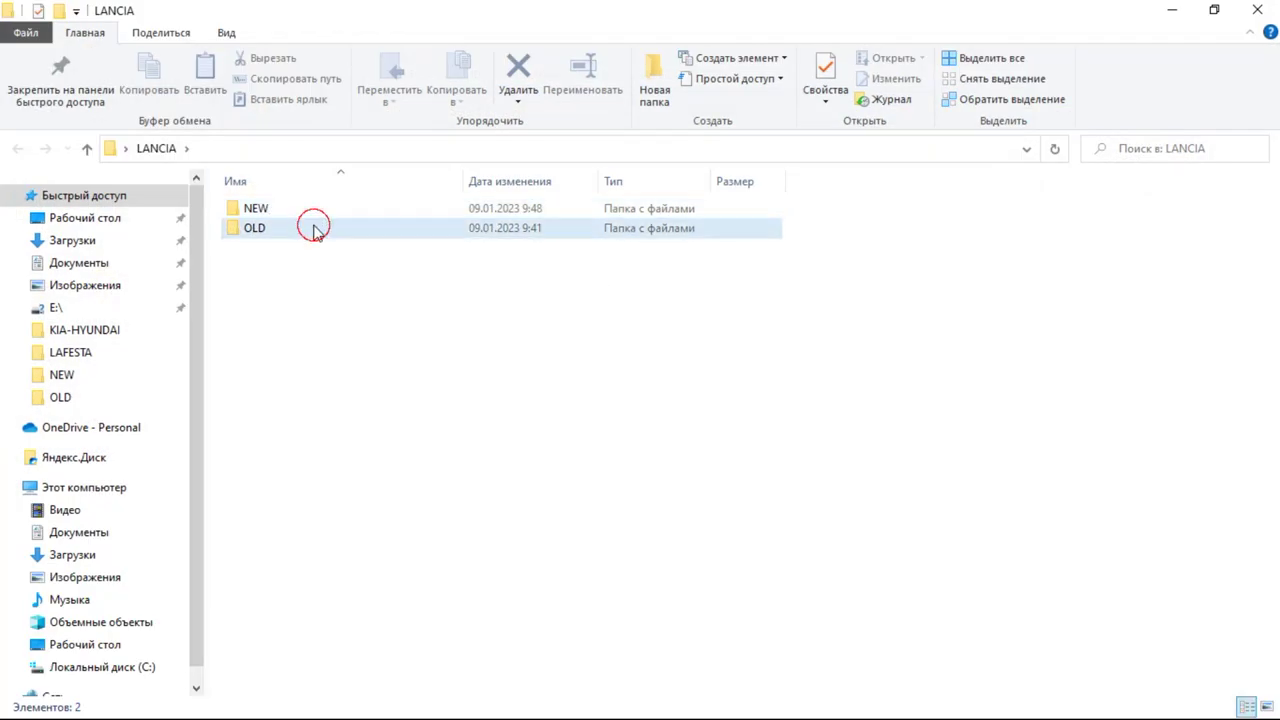
{"action": "double_click", "coordinate": [314, 227]}
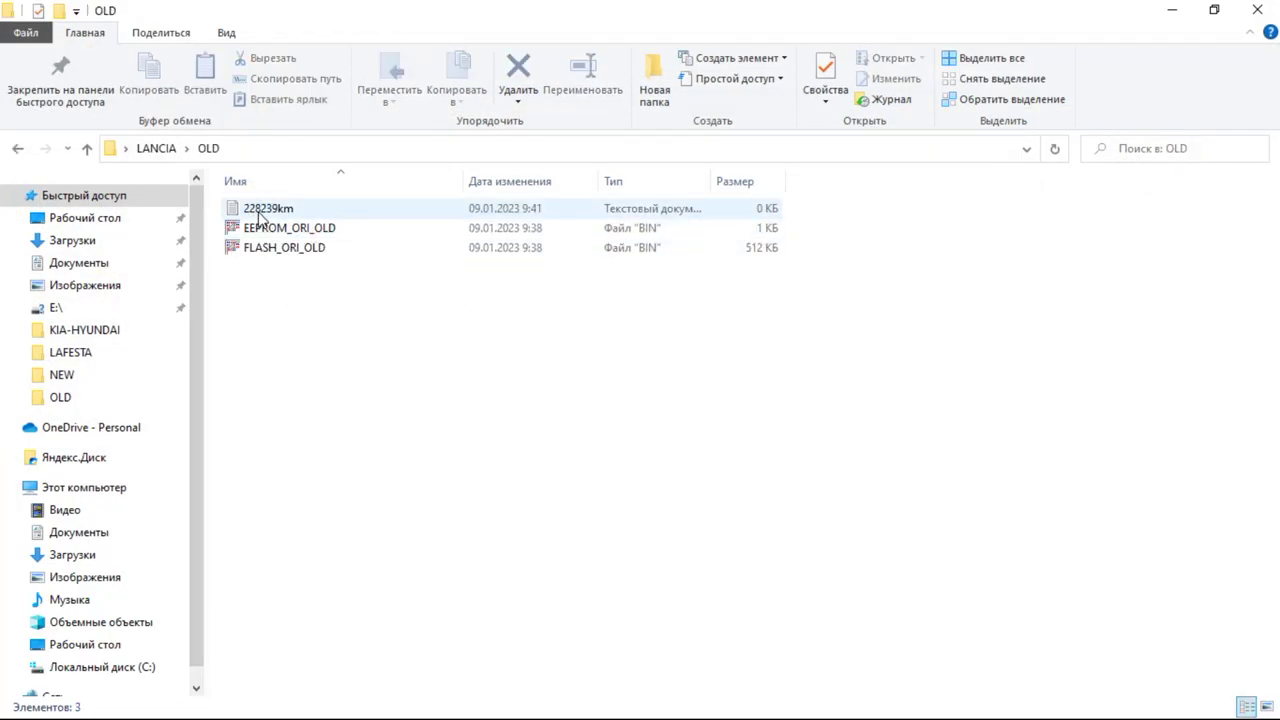
{"action": "left_click", "coordinate": [1257, 10]}
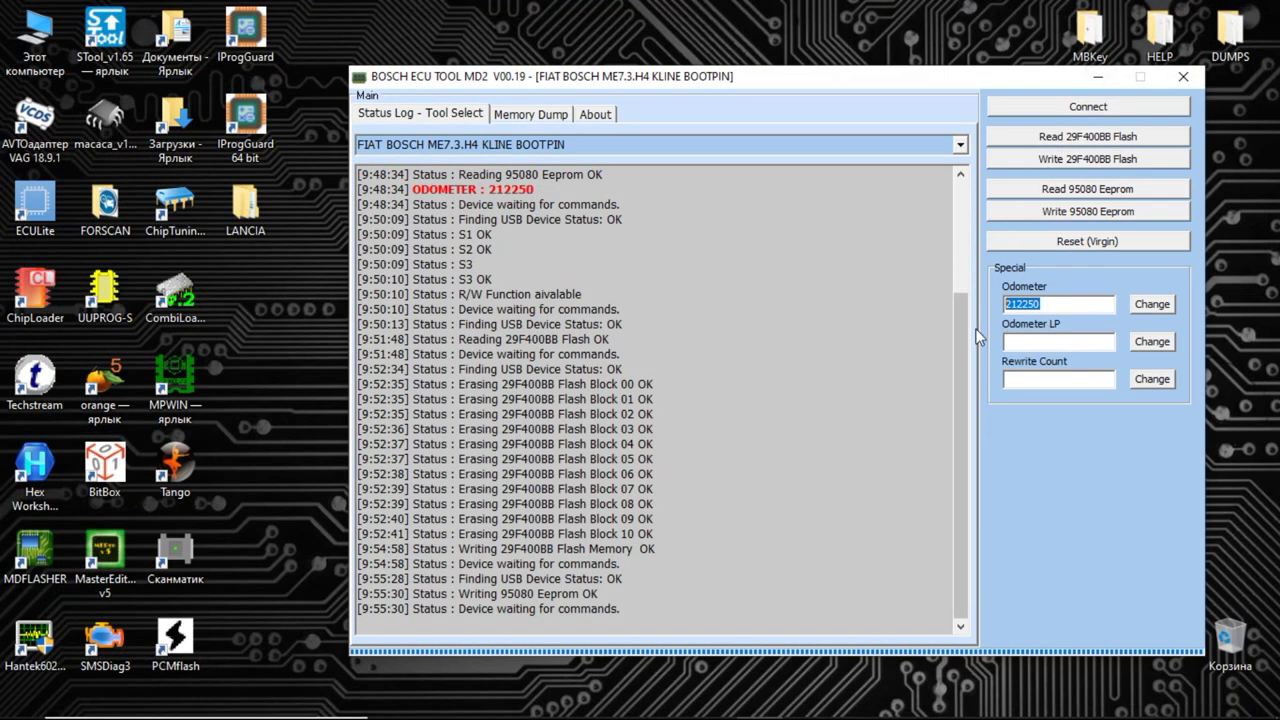
Read the ECU's 95080 EEPROM again to check the odometer after the write.
{"action": "left_click_drag", "start_coordinate": [884, 90], "coordinate": [834, 96]}
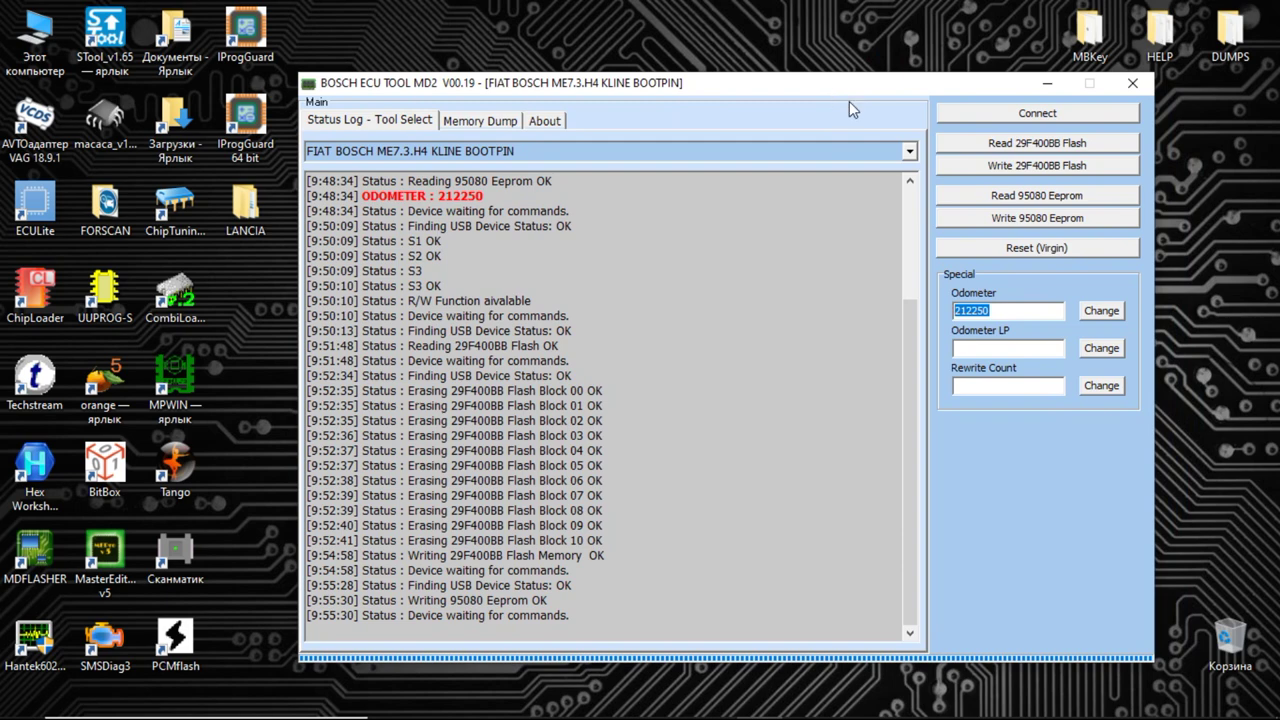
{"action": "left_click", "coordinate": [990, 201]}
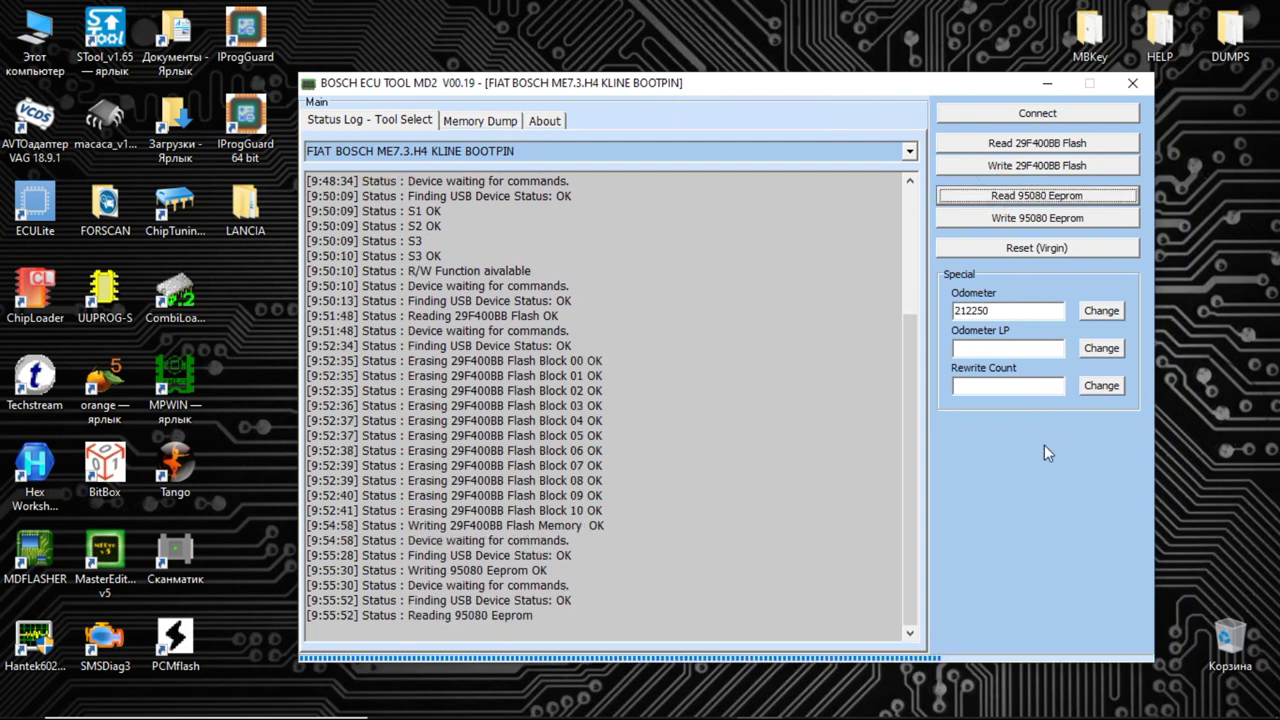